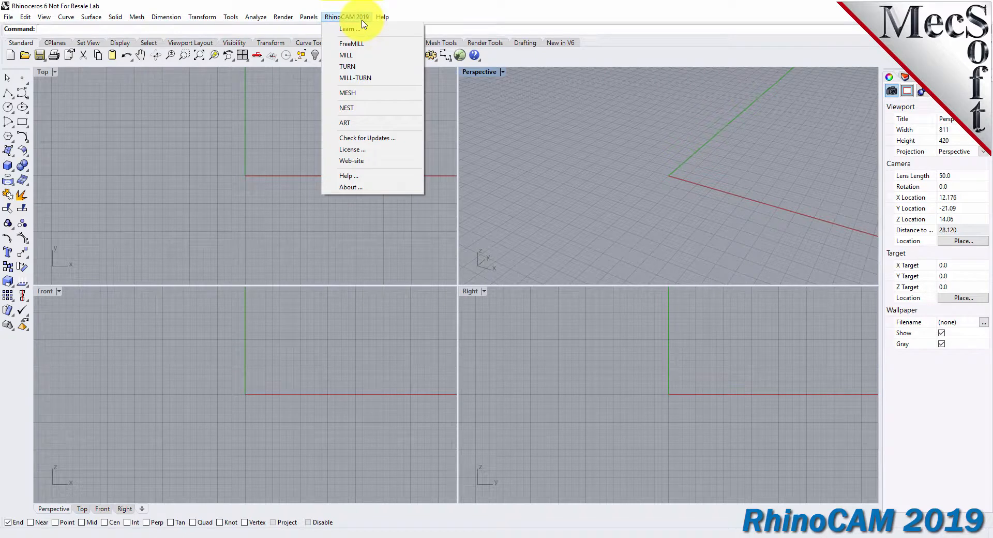
Step: Load the MILL module and arrange the Machining Objects browser beneath a widened Machining Browser
{"action": "left_click", "coordinate": [374, 61]}
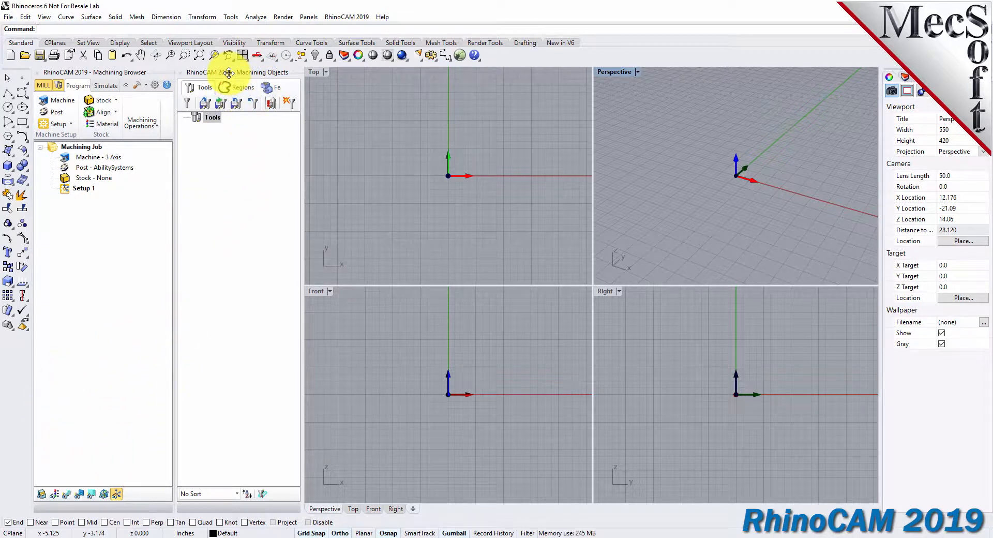
{"action": "left_click_drag", "start_coordinate": [229, 73], "coordinate": [259, 248]}
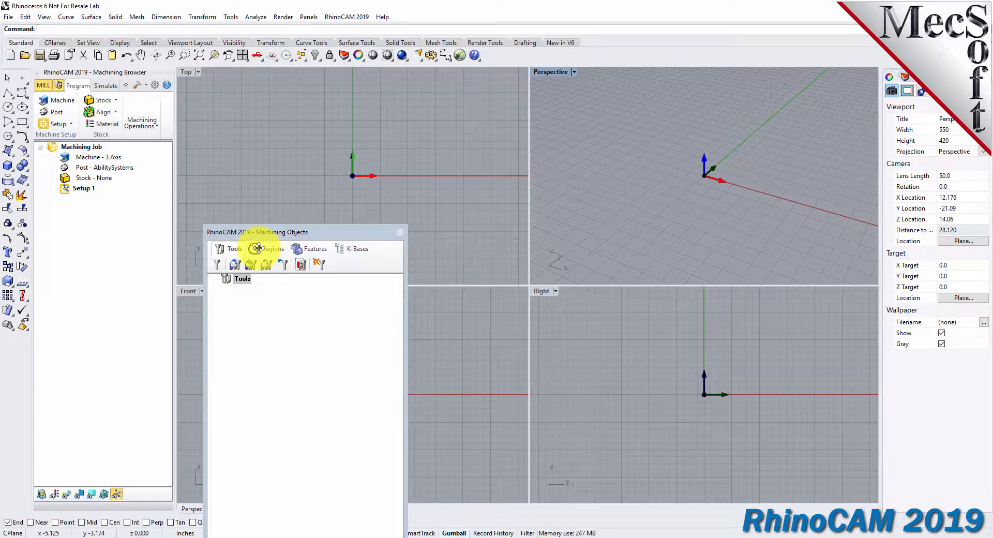
{"action": "left_click_drag", "start_coordinate": [259, 248], "coordinate": [80, 434]}
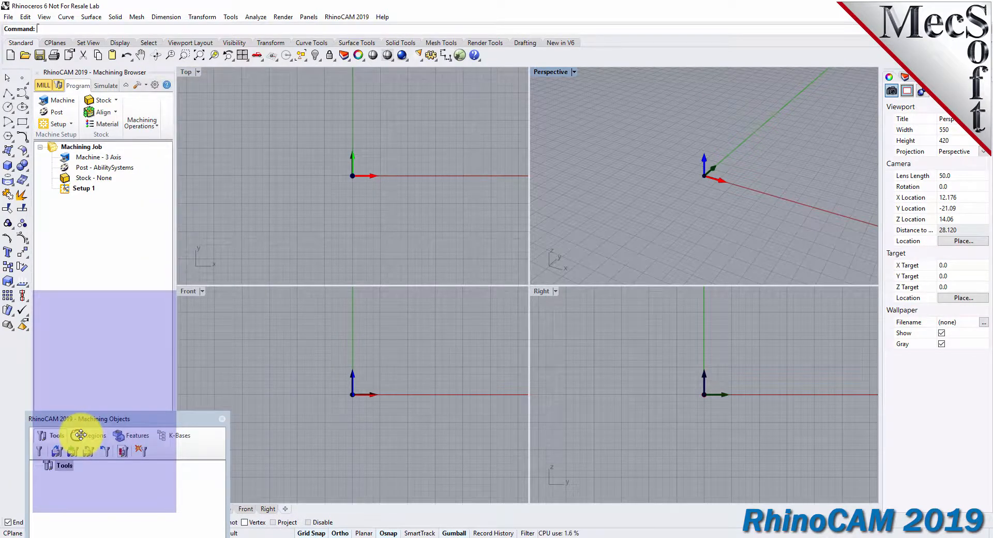
{"action": "left_click_drag", "start_coordinate": [80, 435], "coordinate": [83, 439]}
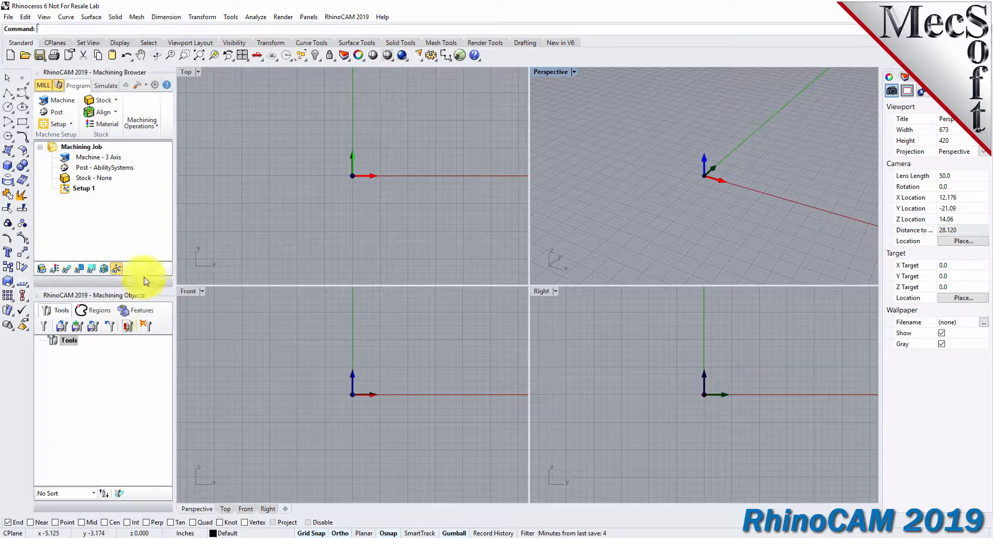
{"action": "left_click_drag", "start_coordinate": [175, 241], "coordinate": [240, 245]}
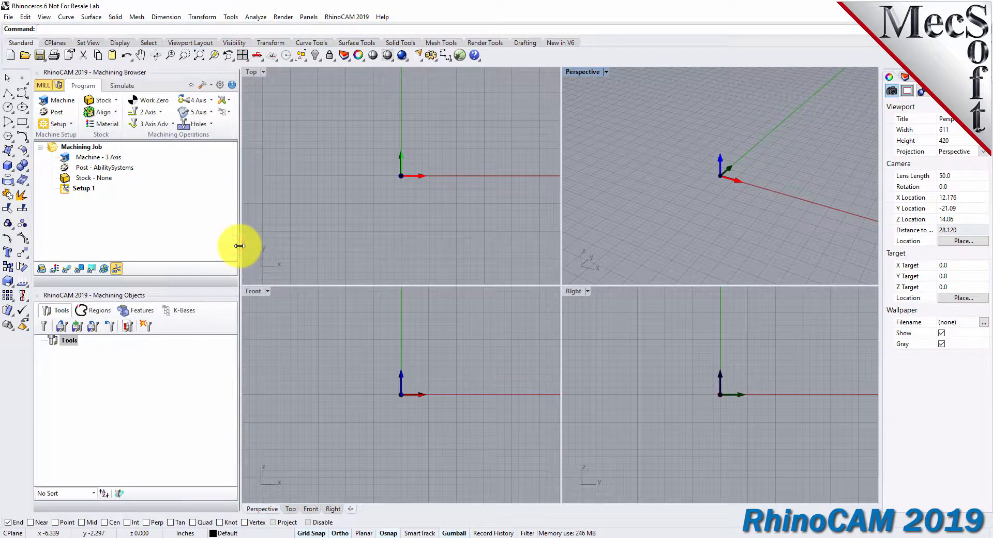
{"action": "left_click_drag", "start_coordinate": [140, 287], "coordinate": [140, 344]}
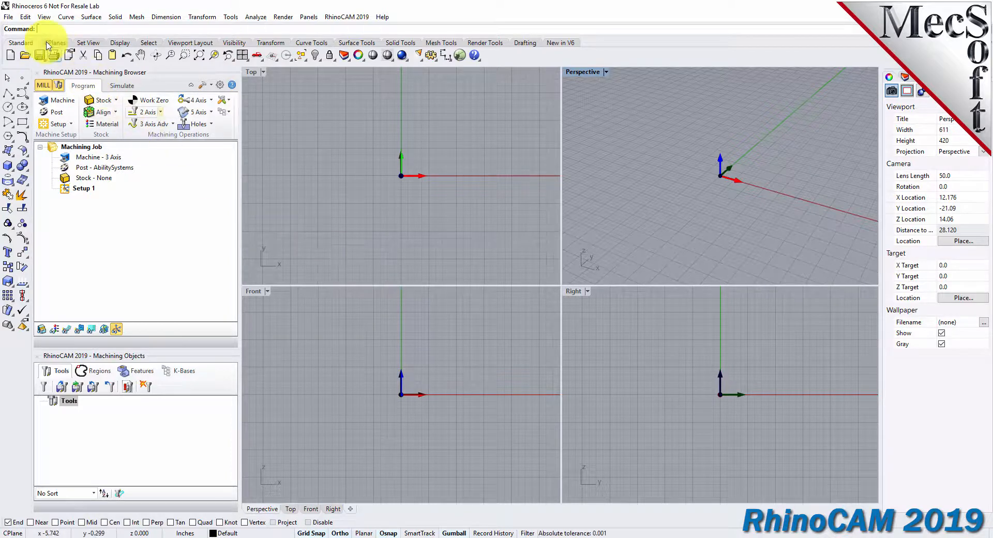
Step: Open the part file MILLQuickStartTutorial.3dm from the QuickStart folder
{"action": "left_click", "coordinate": [24, 58]}
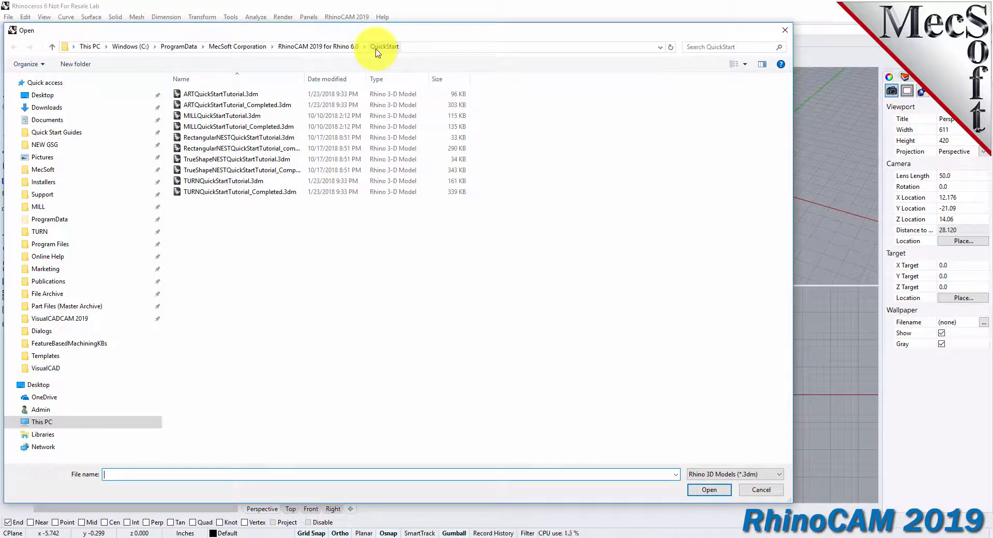
{"action": "left_click", "coordinate": [222, 117]}
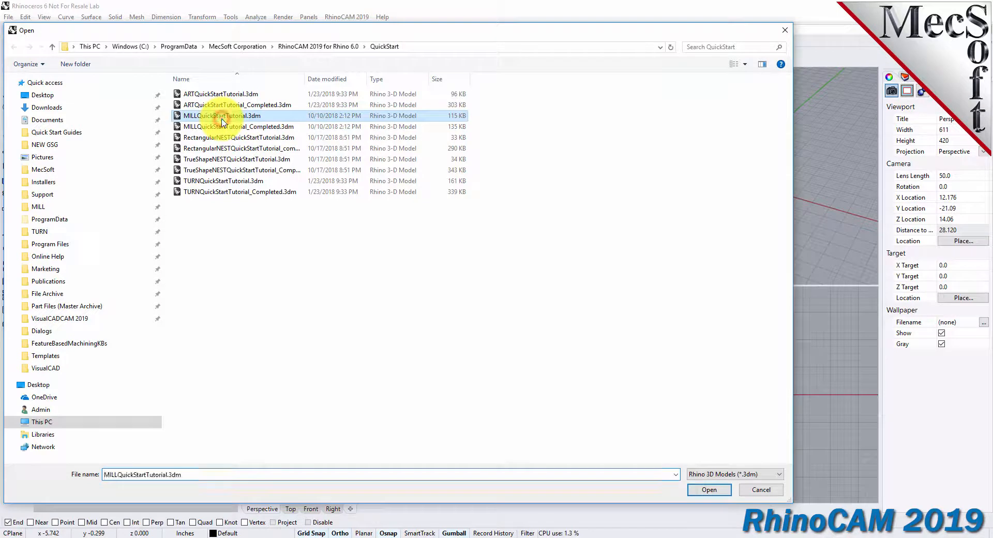
{"action": "left_click", "coordinate": [706, 490]}
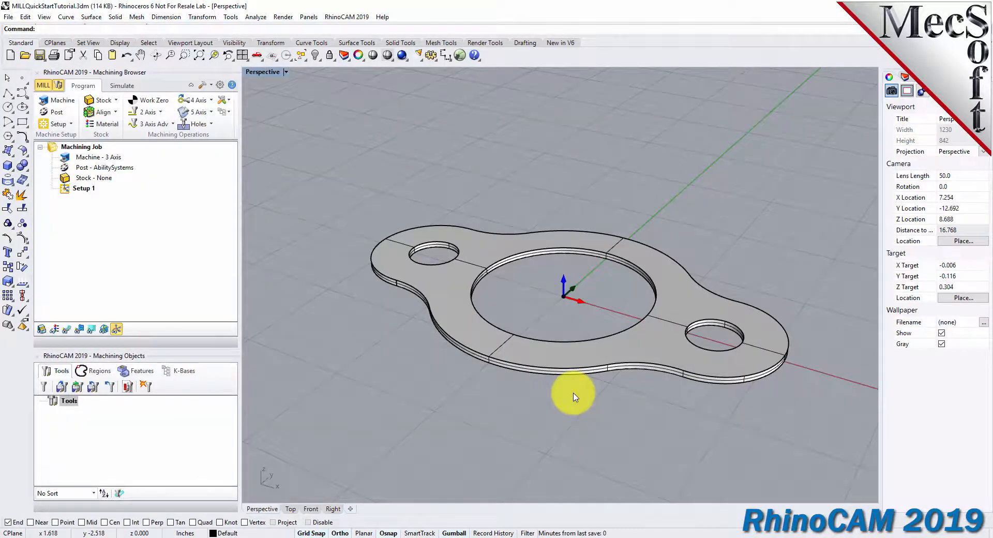
{"action": "scroll", "coordinate": [613, 392], "scroll_direction": "up", "scroll_amount": 2}
{"action": "scroll", "coordinate": [613, 387], "scroll_direction": "up", "scroll_amount": 2}
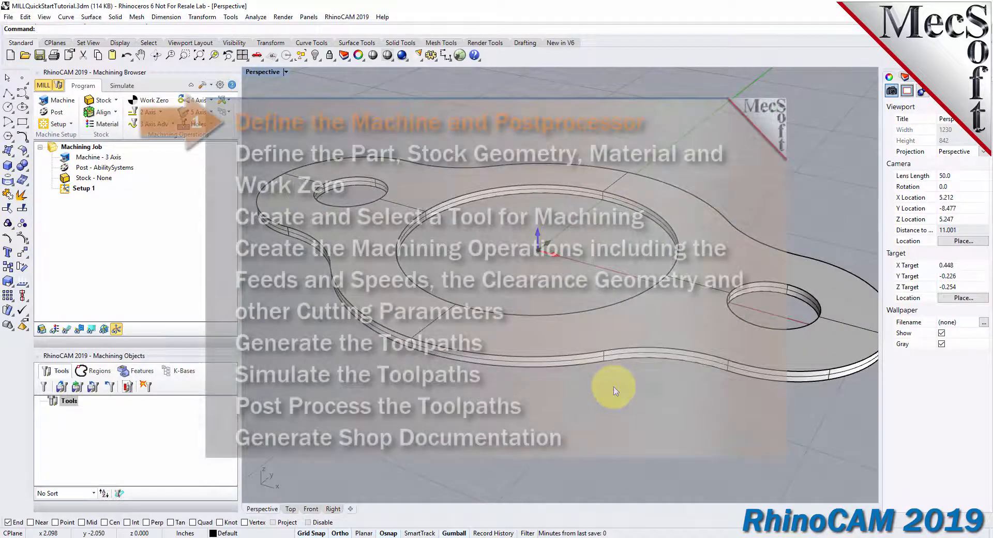
{"action": "scroll", "coordinate": [570, 383], "scroll_direction": "down", "scroll_amount": 2}
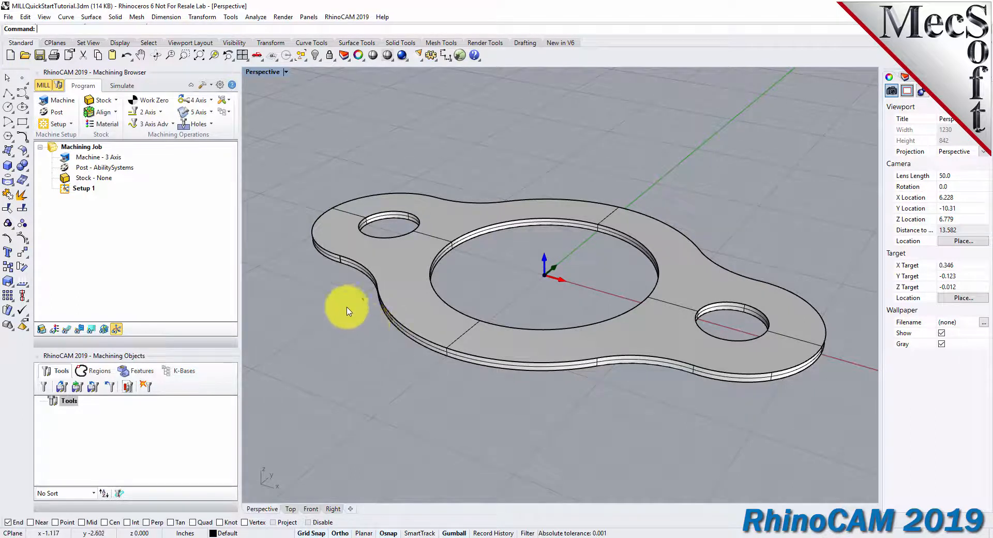
Step: Define the machine tool manually as a 3 Axis machine
{"action": "left_click", "coordinate": [63, 103]}
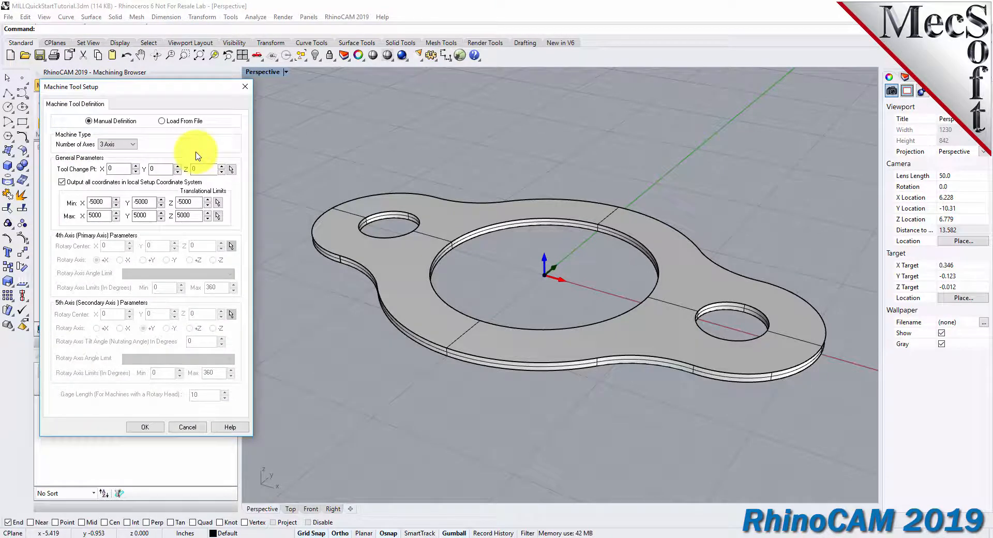
{"action": "left_click", "coordinate": [133, 144]}
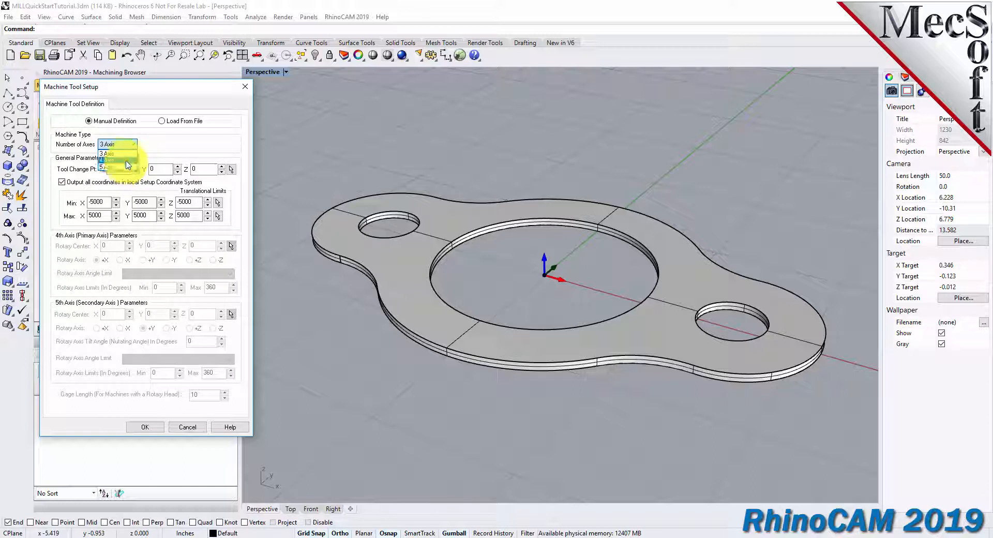
{"action": "left_click", "coordinate": [129, 154]}
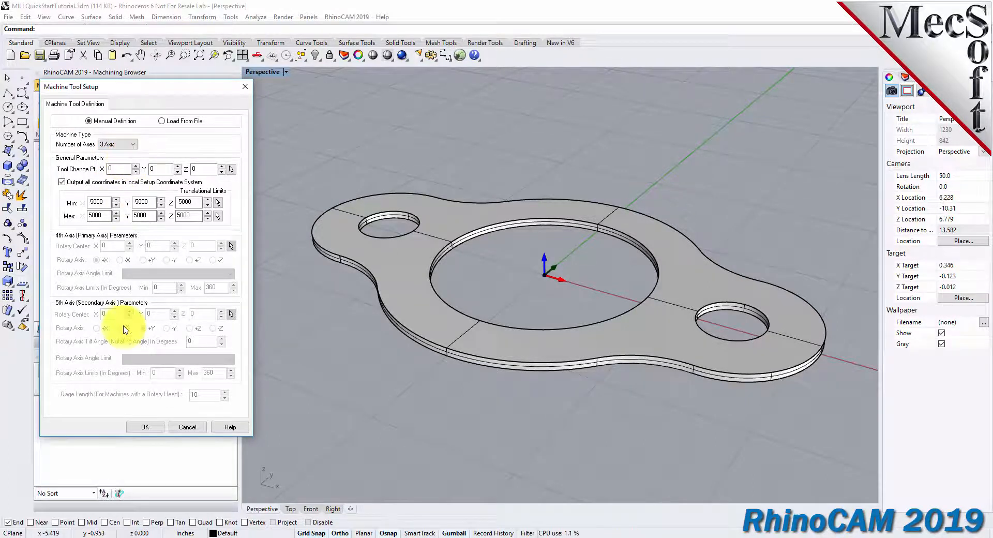
{"action": "left_click", "coordinate": [145, 427]}
{"action": "left_click", "coordinate": [89, 156]}
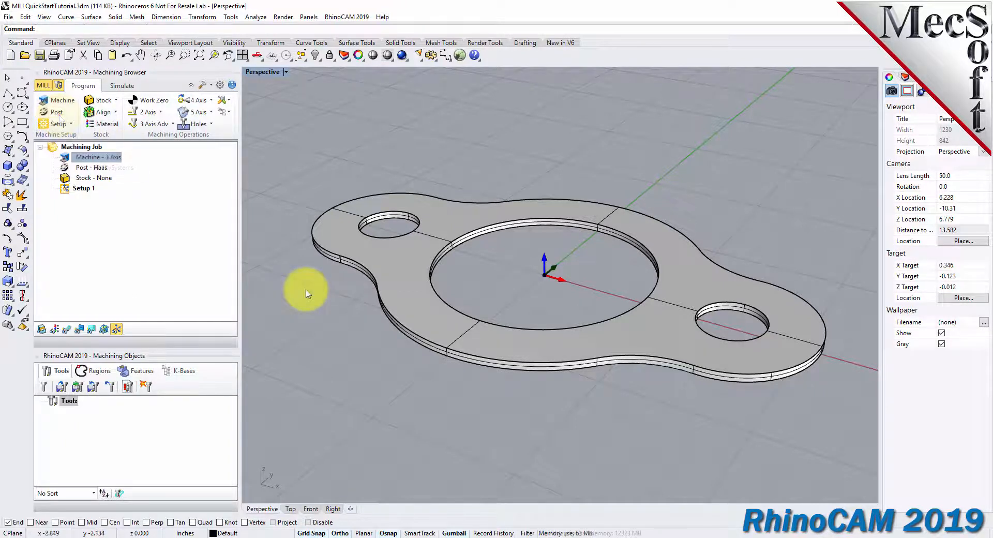
Step: Set Haas as the current post-processor for the machining job
{"action": "left_click", "coordinate": [58, 117]}
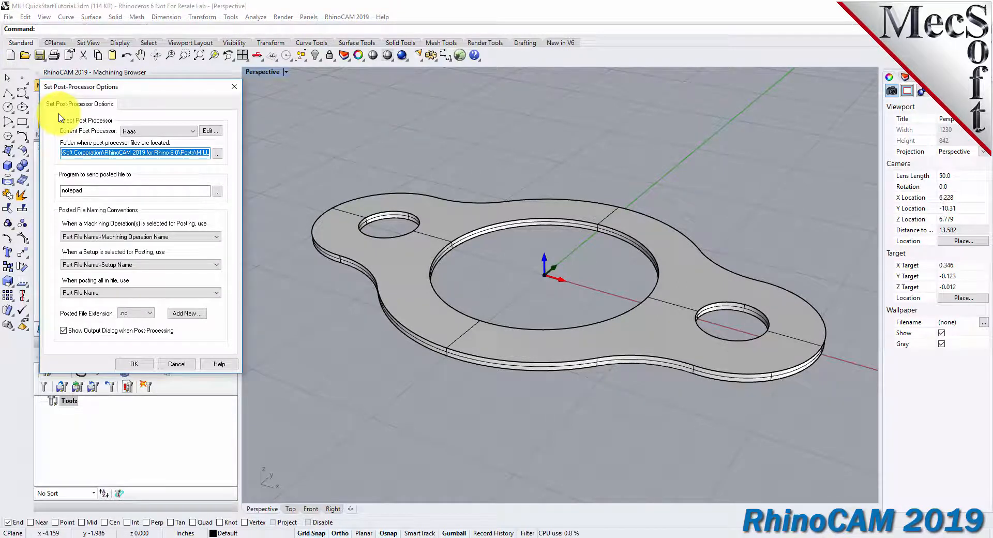
{"action": "left_click", "coordinate": [193, 132]}
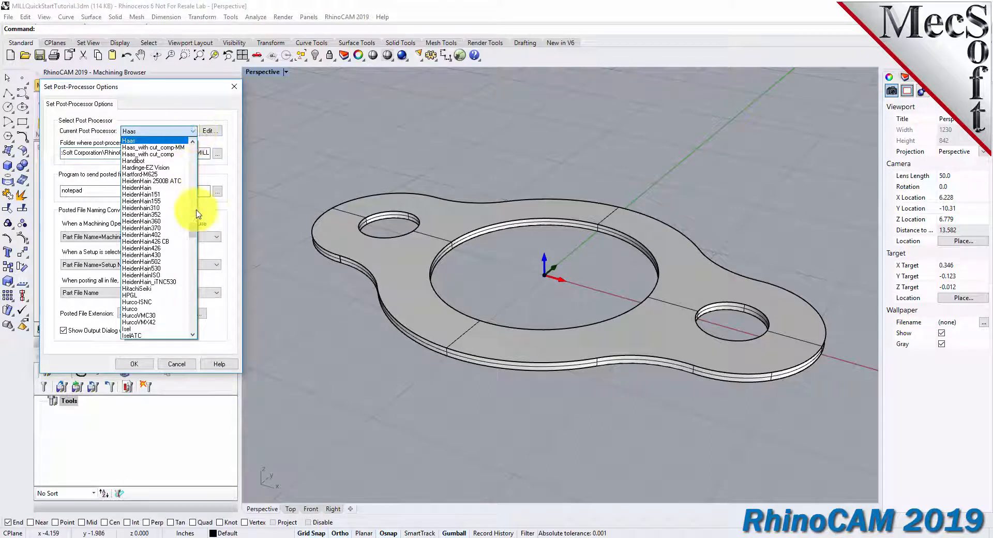
{"action": "scroll", "coordinate": [198, 214], "scroll_direction": "up", "scroll_amount": 15}
{"action": "scroll", "coordinate": [198, 214], "scroll_direction": "down", "scroll_amount": 12}
{"action": "left_click", "coordinate": [132, 212]}
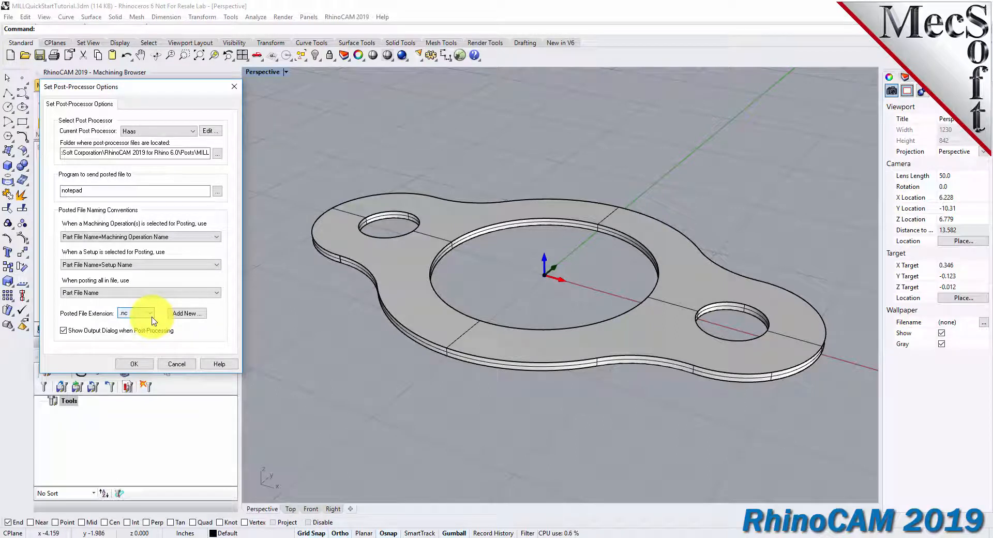
{"action": "left_click", "coordinate": [143, 365]}
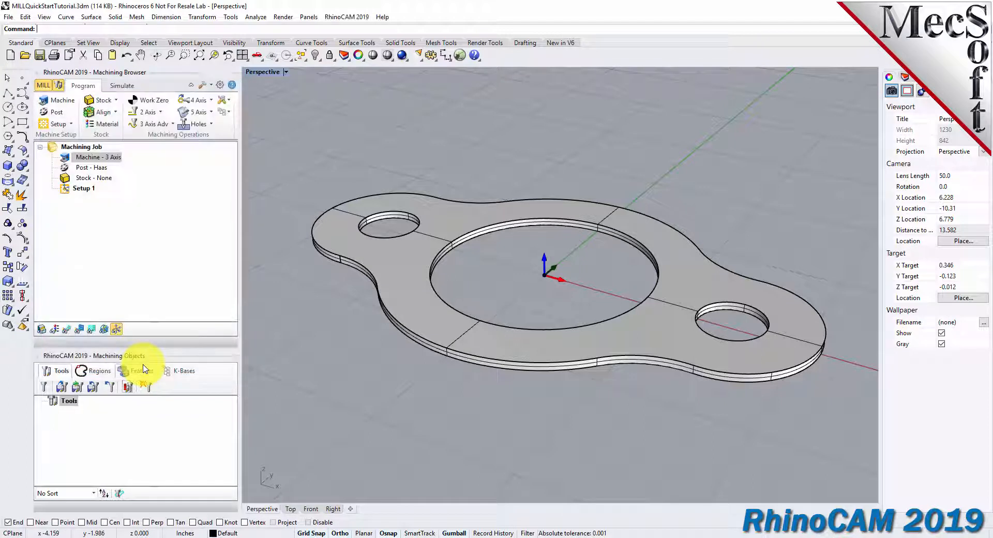
{"action": "left_click", "coordinate": [62, 170]}
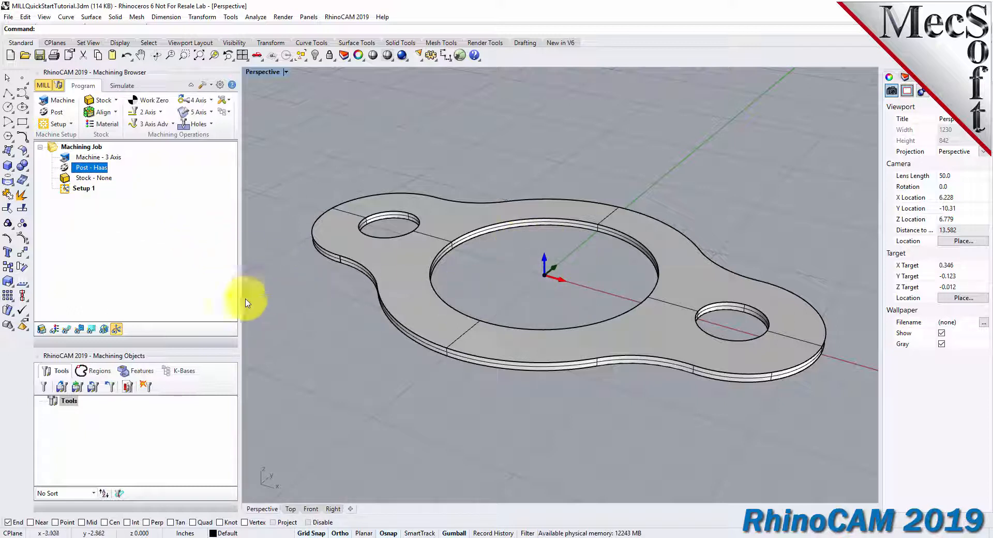
Step: Create a box stock with length 10, width 6 and height 0.125, positioned from its lower front corner
{"action": "left_click", "coordinate": [103, 330]}
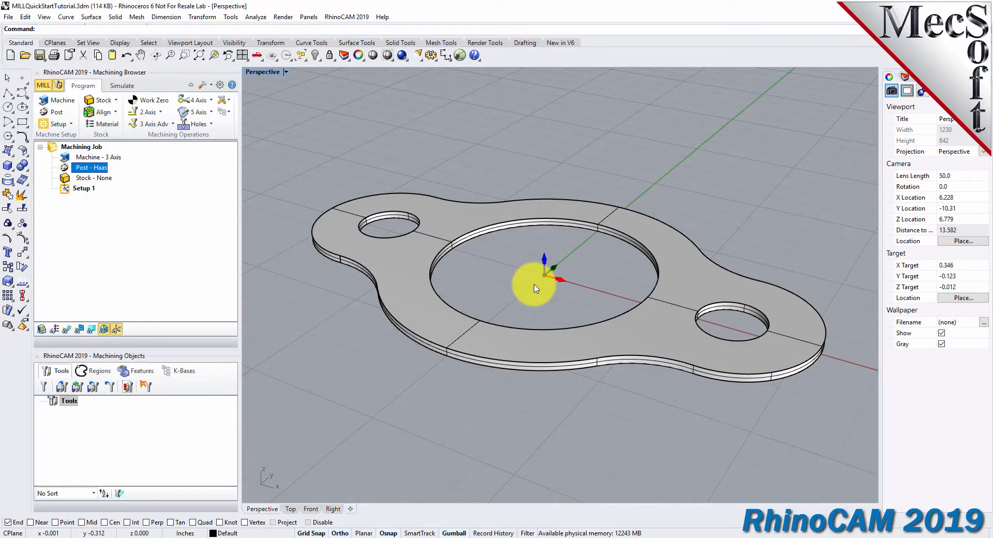
{"action": "left_click", "coordinate": [115, 103]}
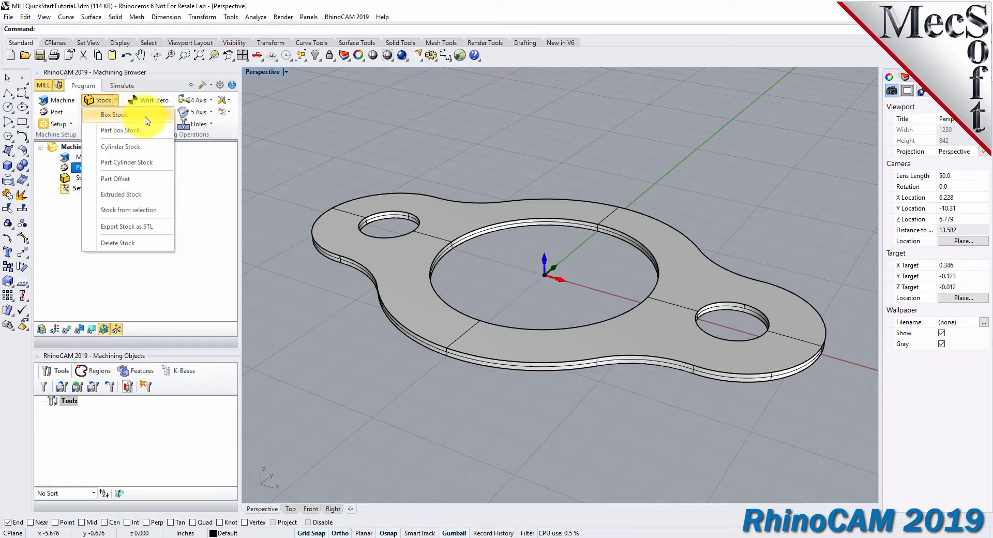
{"action": "left_click", "coordinate": [115, 114]}
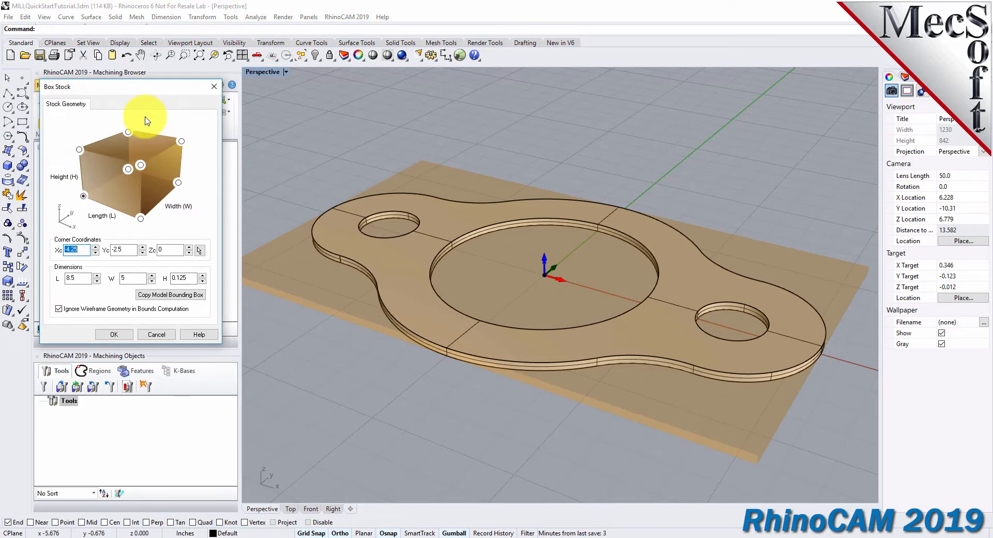
{"action": "double_click", "coordinate": [78, 277]}
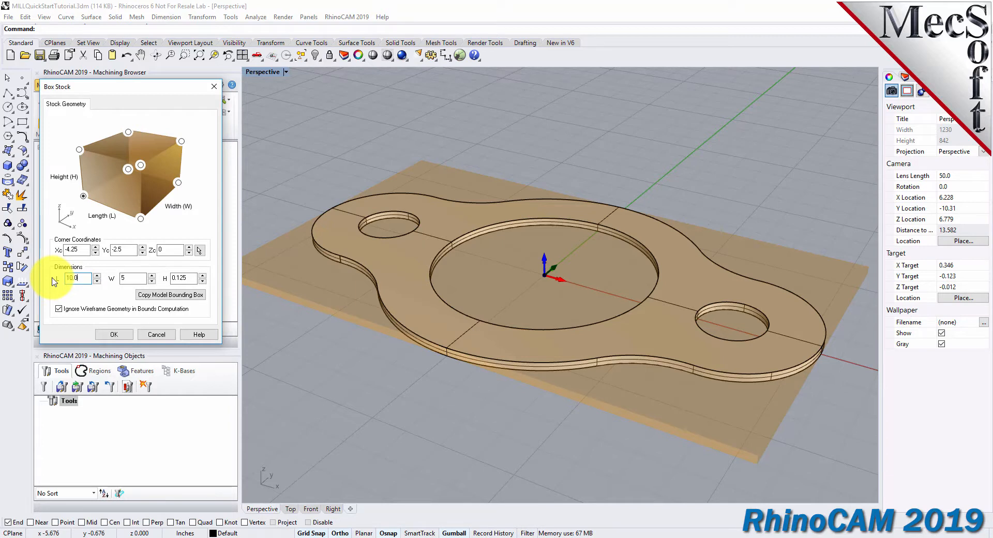
{"action": "double_click", "coordinate": [133, 277]}
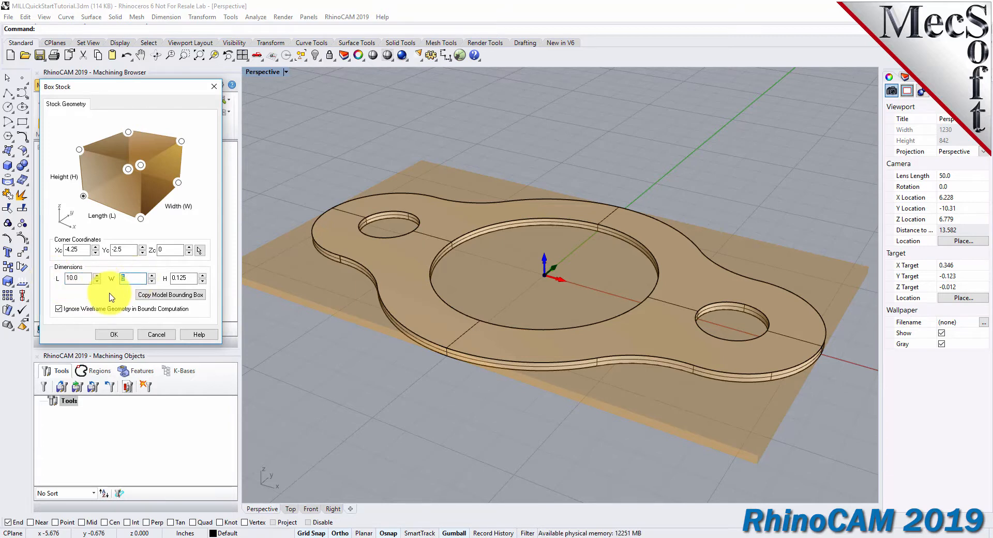
{"action": "double_click", "coordinate": [193, 277]}
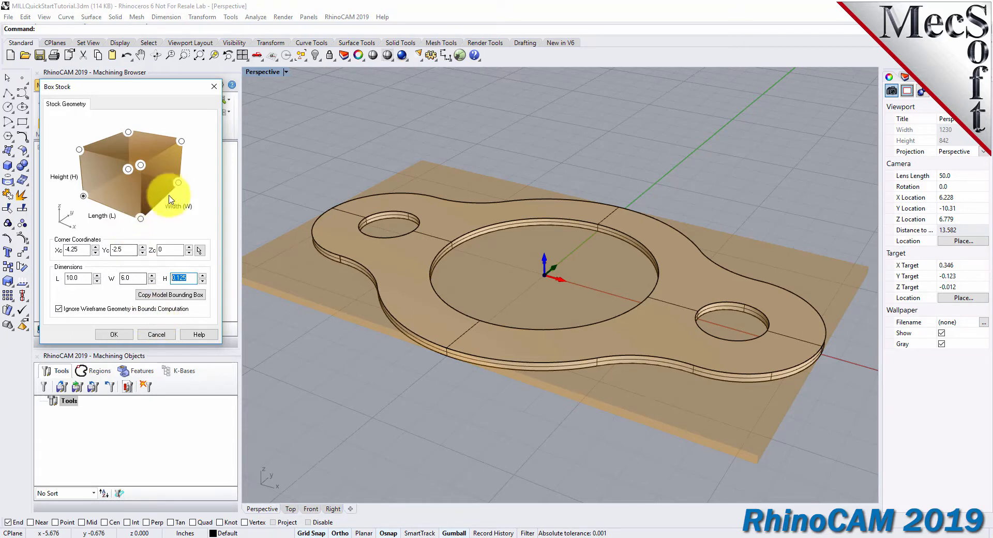
{"action": "left_click", "coordinate": [83, 196]}
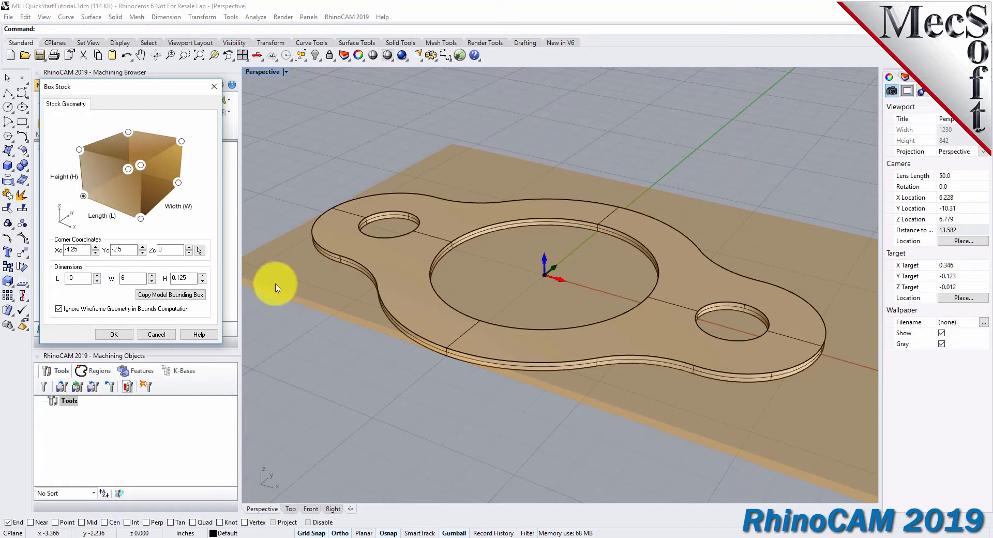
{"action": "left_click", "coordinate": [112, 334]}
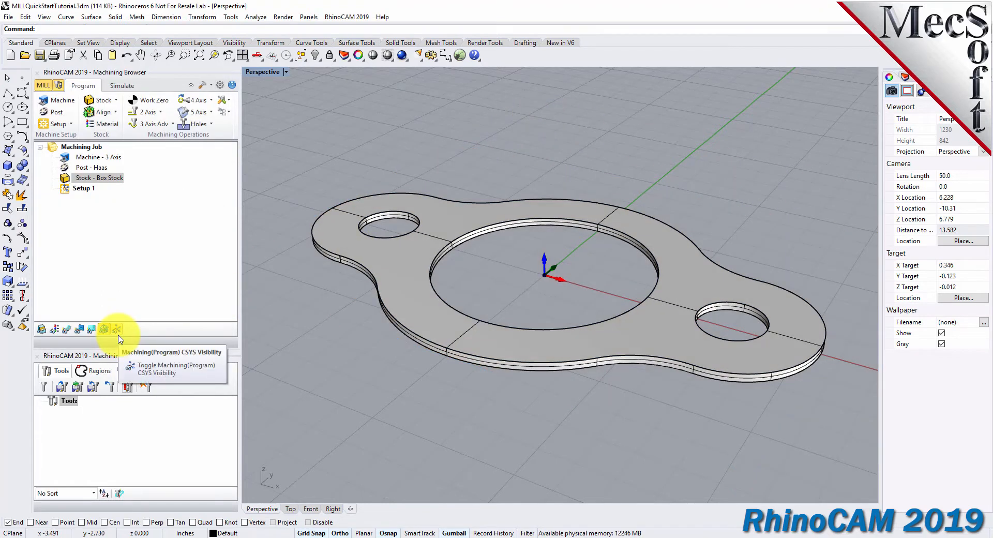
Step: Turn on the stock display to view the box stock around the part
{"action": "left_click", "coordinate": [68, 178]}
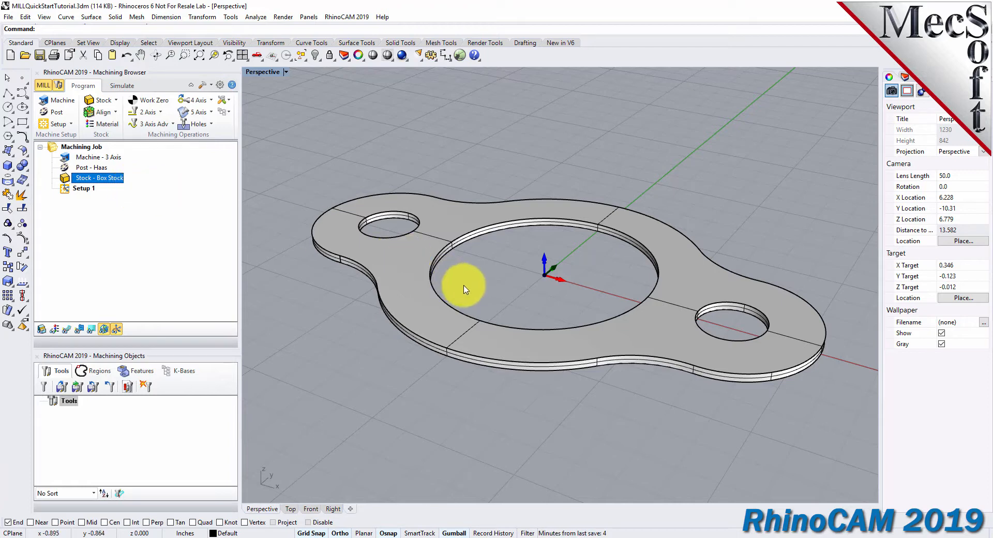
{"action": "left_click", "coordinate": [46, 334]}
{"action": "left_click", "coordinate": [47, 334]}
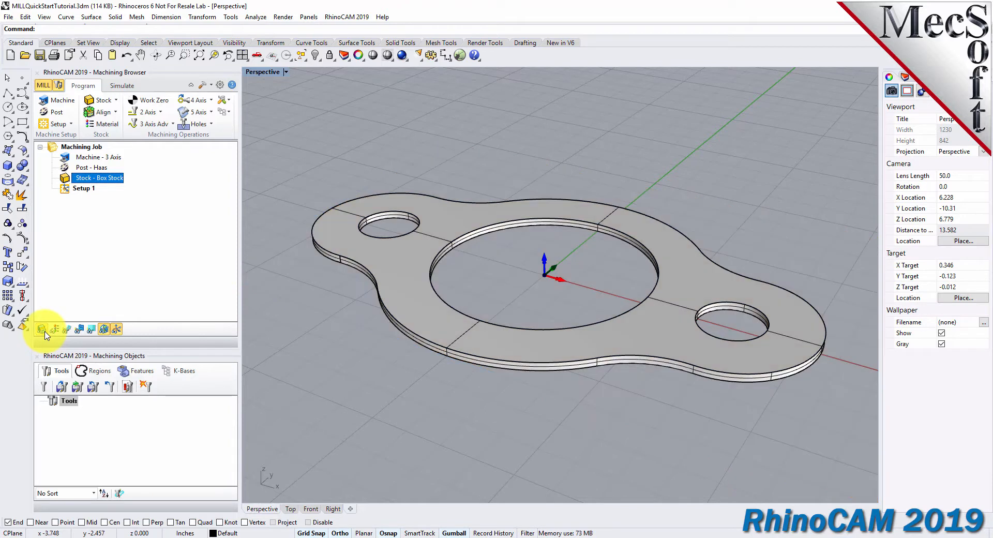
{"action": "left_click", "coordinate": [45, 333]}
{"action": "mouse_move", "coordinate": [534, 384]}
{"action": "right_mouse_down"}
{"action": "mouse_move", "coordinate": [510, 425]}
{"action": "mouse_move", "coordinate": [527, 394]}
{"action": "mouse_move", "coordinate": [541, 394]}
{"action": "right_mouse_up"}
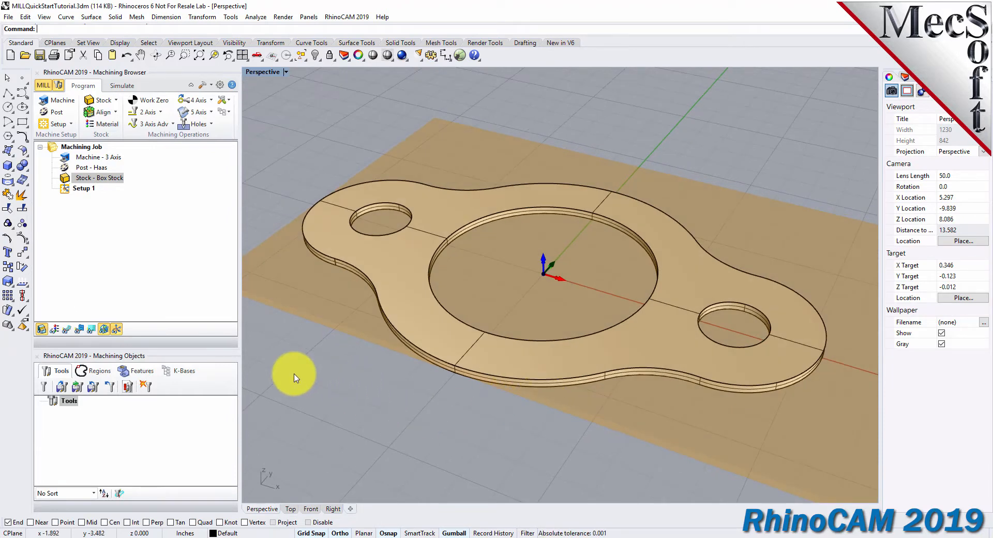
Step: Align the stock with the part using Top for Z alignment and Center for XY alignment
{"action": "left_click", "coordinate": [113, 114]}
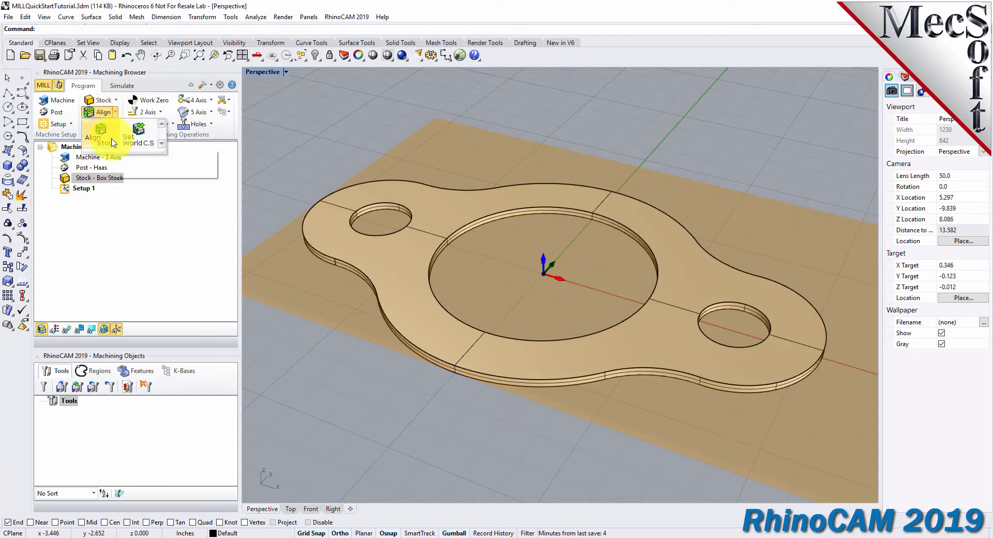
{"action": "left_click", "coordinate": [113, 142]}
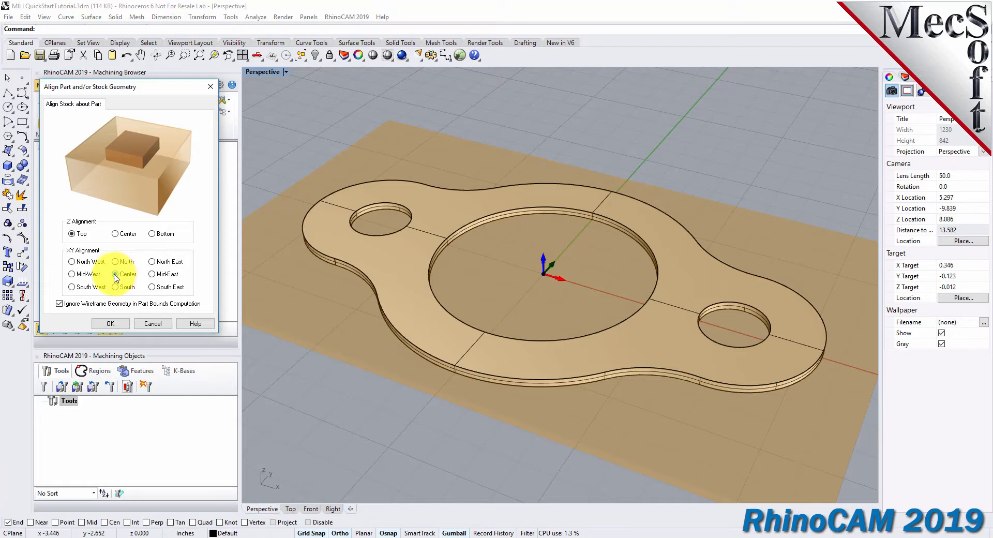
{"action": "left_click", "coordinate": [110, 324]}
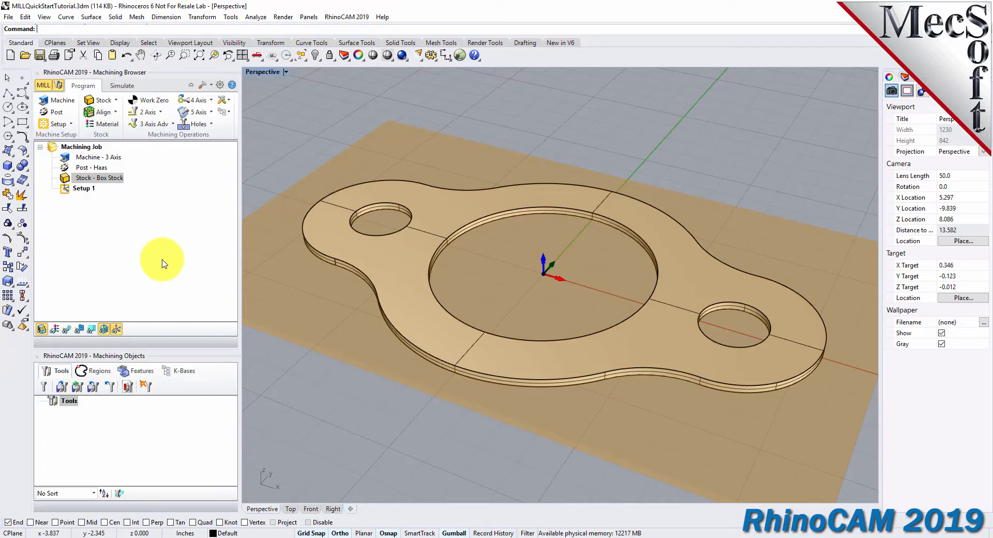
Step: Set the stock material to WOOD from the FeedsSpeedsDataINCH.xml material file
{"action": "left_click", "coordinate": [107, 125]}
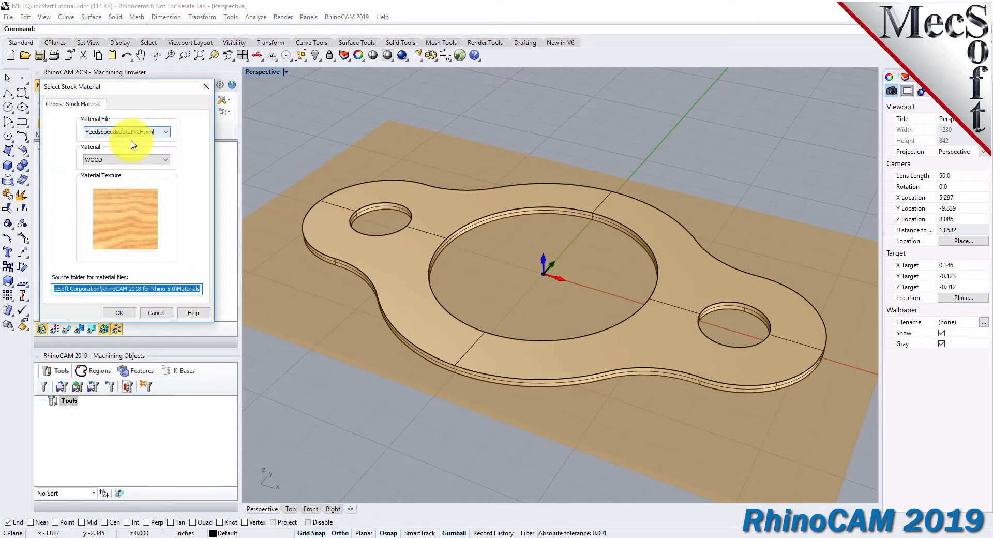
{"action": "left_click", "coordinate": [164, 160]}
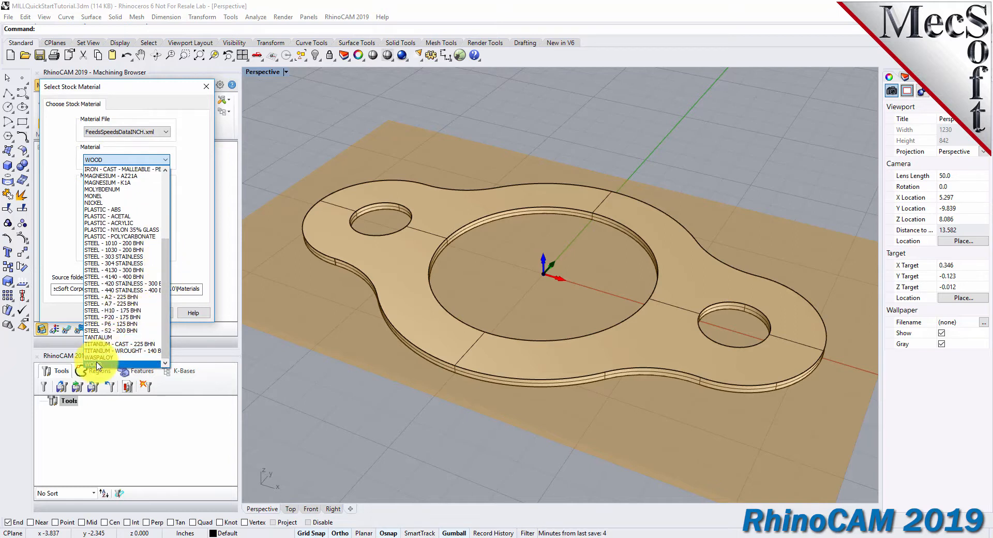
{"action": "left_click", "coordinate": [101, 364]}
{"action": "left_click", "coordinate": [119, 313]}
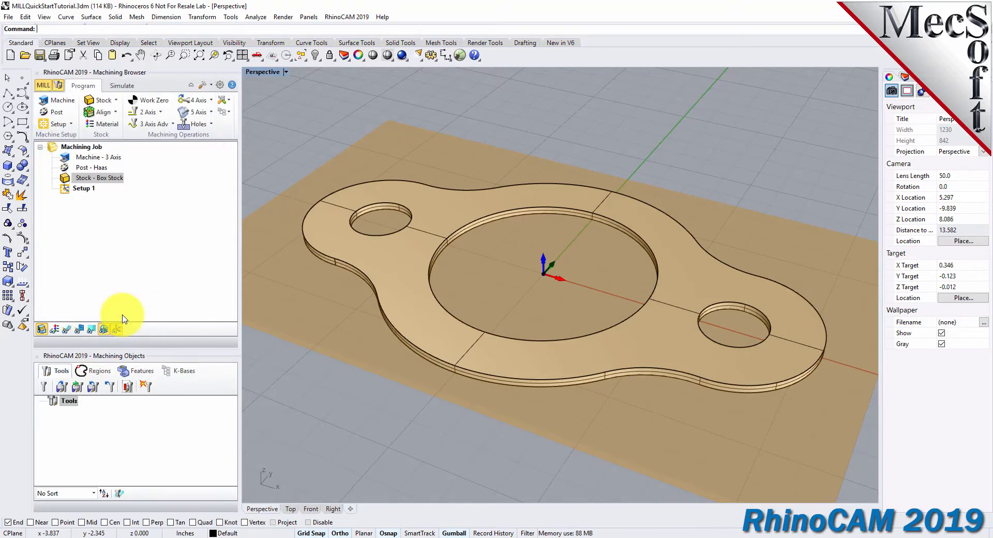
Step: Turn on the material texture display so the stock is shown with its wood grain
{"action": "right_click_drag", "start_coordinate": [462, 333], "coordinate": [519, 277]}
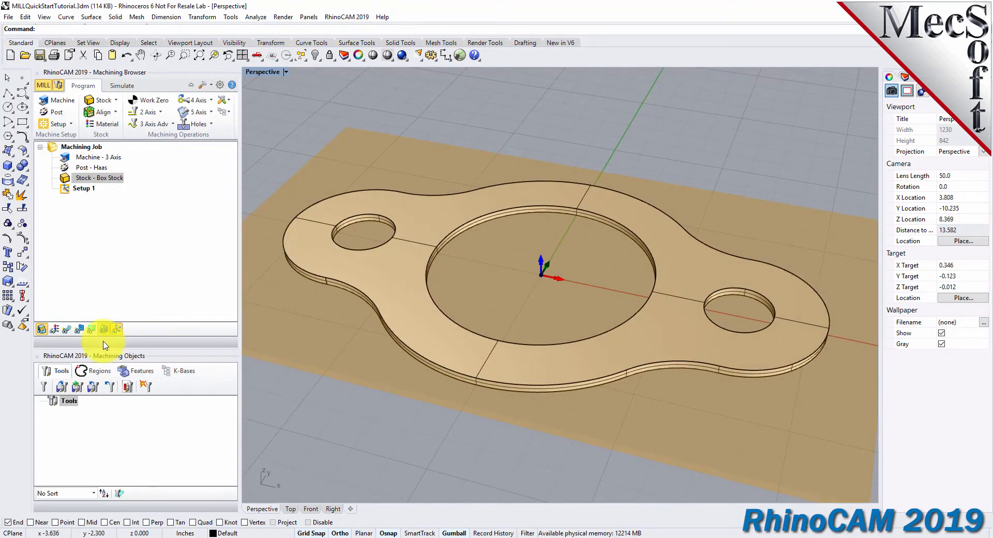
{"action": "left_click", "coordinate": [56, 331]}
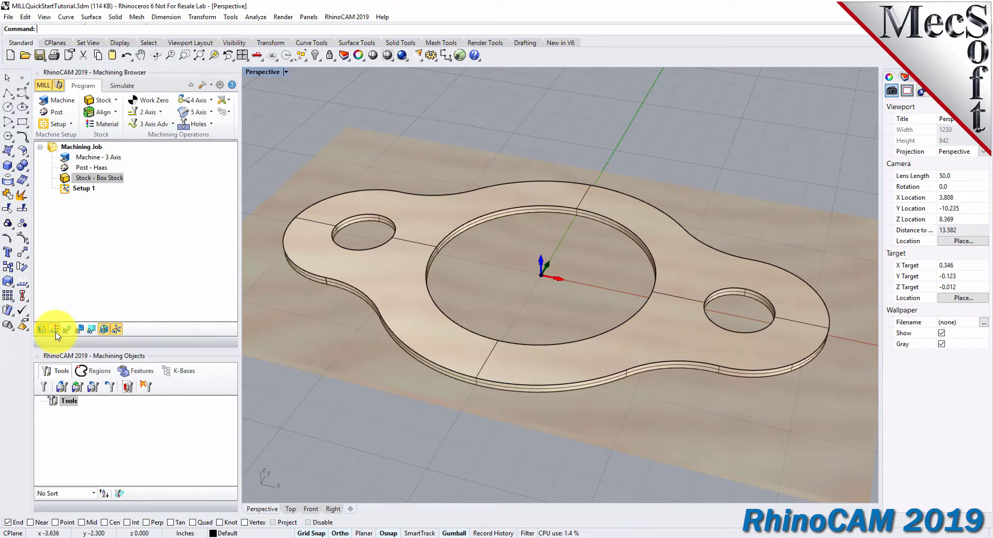
{"action": "left_click", "coordinate": [56, 331]}
{"action": "left_click", "coordinate": [56, 331]}
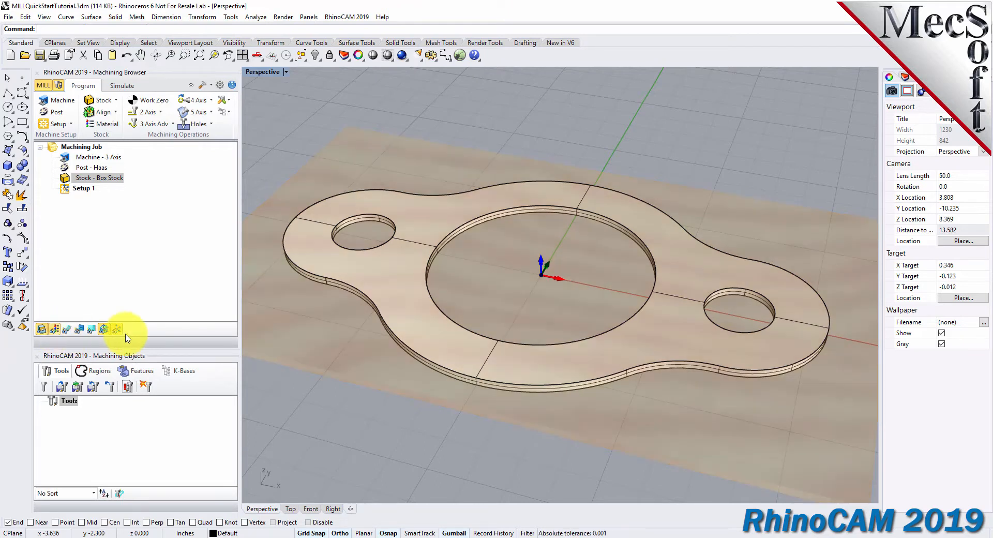
{"action": "mouse_move", "coordinate": [590, 326]}
{"action": "right_mouse_down"}
{"action": "mouse_move", "coordinate": [495, 344]}
{"action": "mouse_move", "coordinate": [501, 416]}
{"action": "mouse_move", "coordinate": [454, 239]}
{"action": "mouse_move", "coordinate": [496, 251]}
{"action": "mouse_move", "coordinate": [572, 323]}
{"action": "right_mouse_up"}
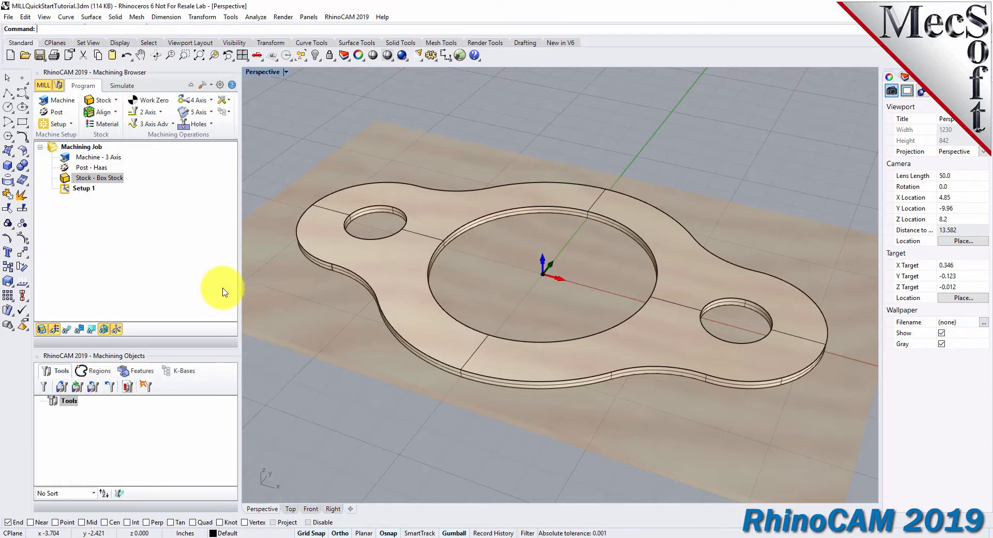
Step: Locate the world coordinate system on the stock box, using Highest Z as zero face and South West as zero position
{"action": "left_click", "coordinate": [115, 112]}
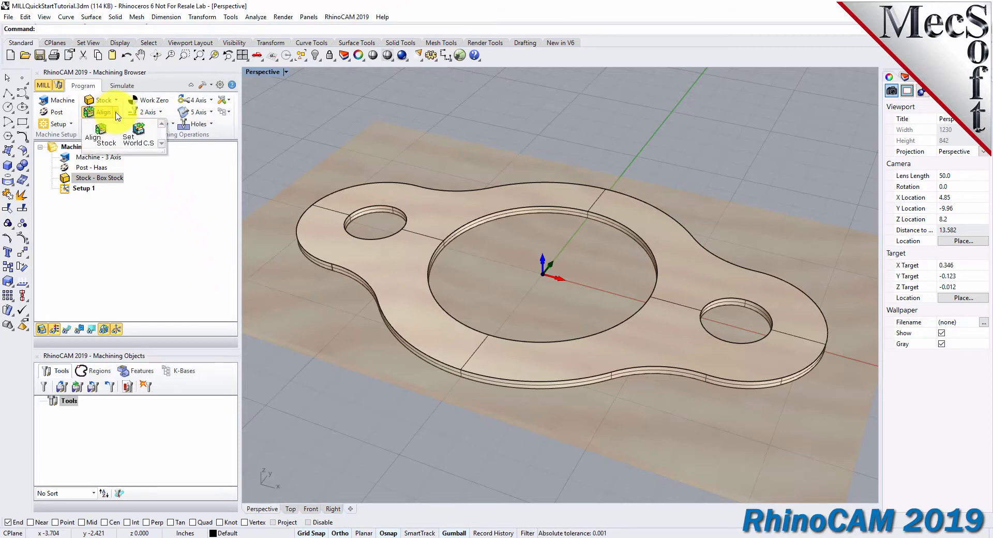
{"action": "left_click", "coordinate": [151, 145]}
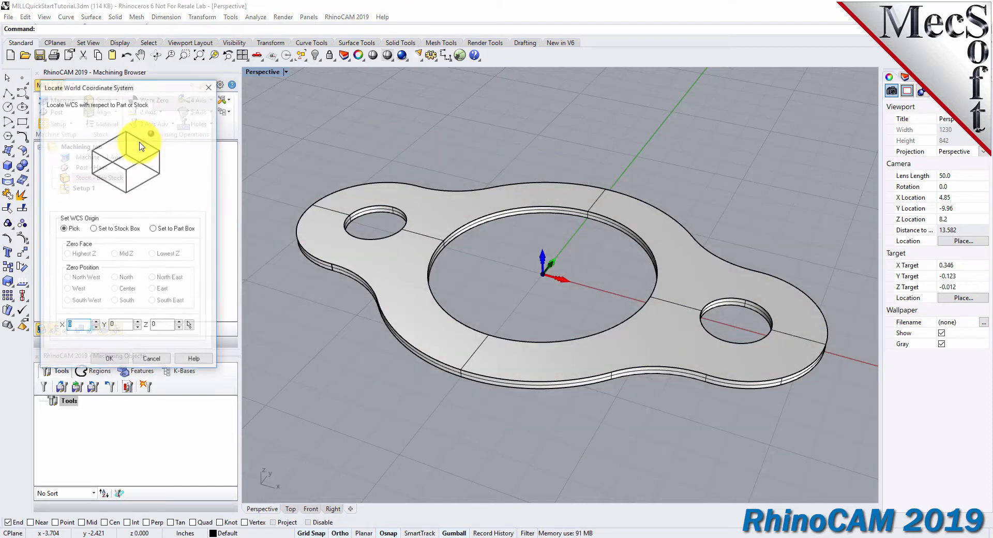
{"action": "left_click", "coordinate": [95, 229]}
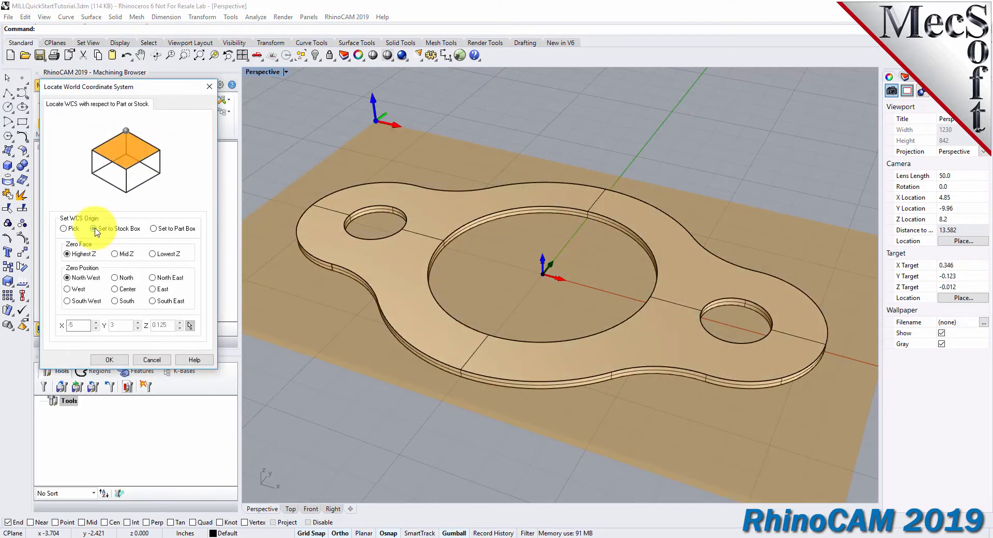
{"action": "scroll", "coordinate": [539, 239], "scroll_direction": "down", "scroll_amount": 2}
{"action": "scroll", "coordinate": [540, 238], "scroll_direction": "down", "scroll_amount": 2}
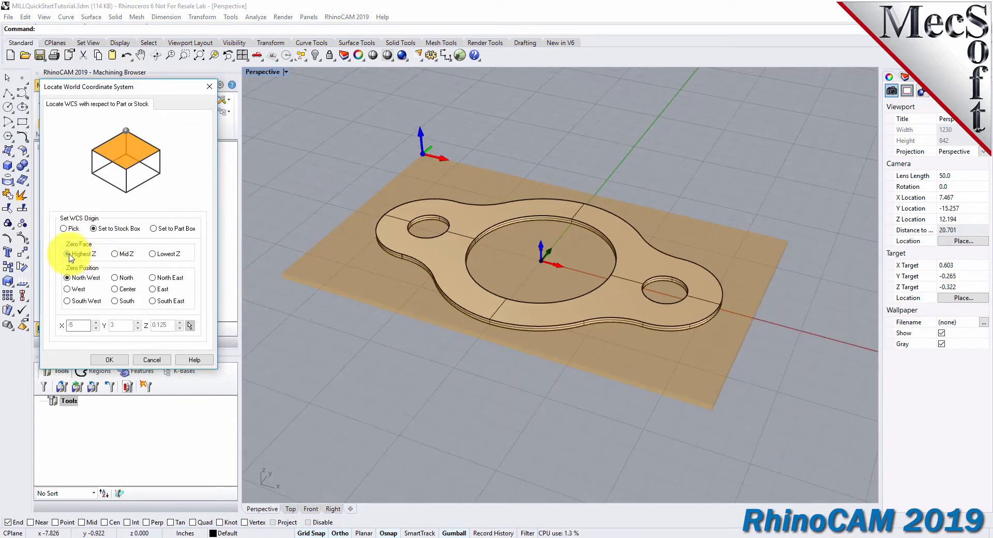
{"action": "left_click", "coordinate": [67, 301]}
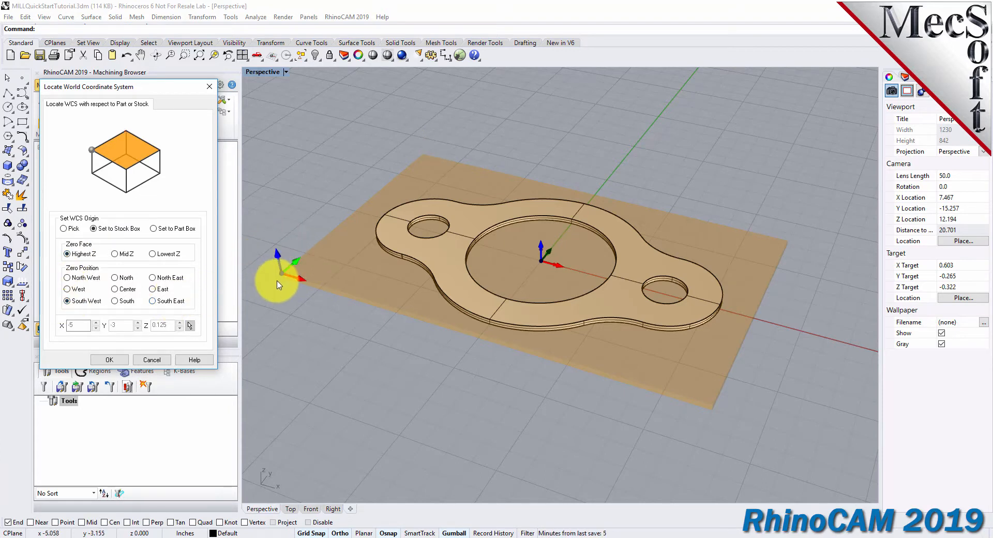
{"action": "scroll", "coordinate": [276, 277], "scroll_direction": "up", "scroll_amount": 10}
{"action": "scroll", "coordinate": [268, 280], "scroll_direction": "up", "scroll_amount": 3}
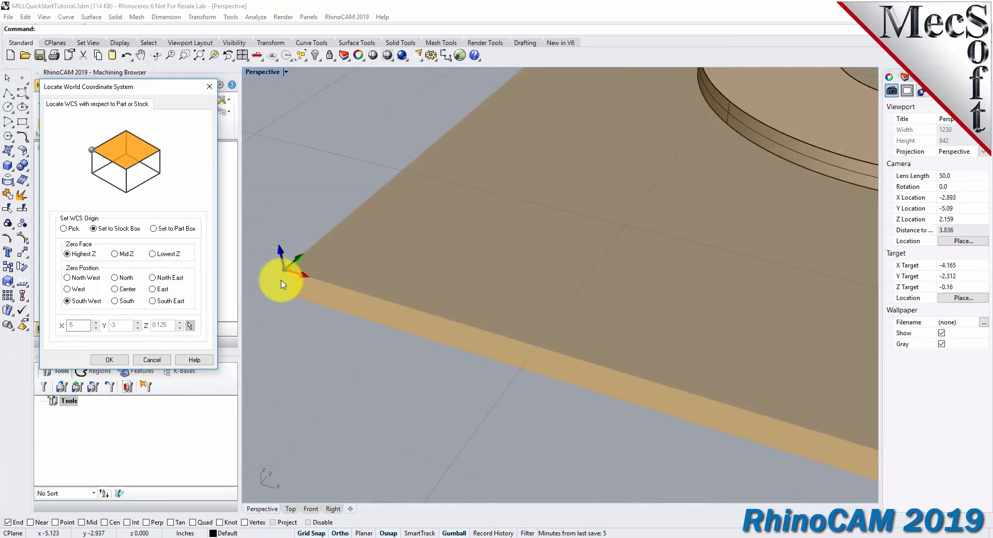
{"action": "scroll", "coordinate": [277, 274], "scroll_direction": "down", "scroll_amount": 8}
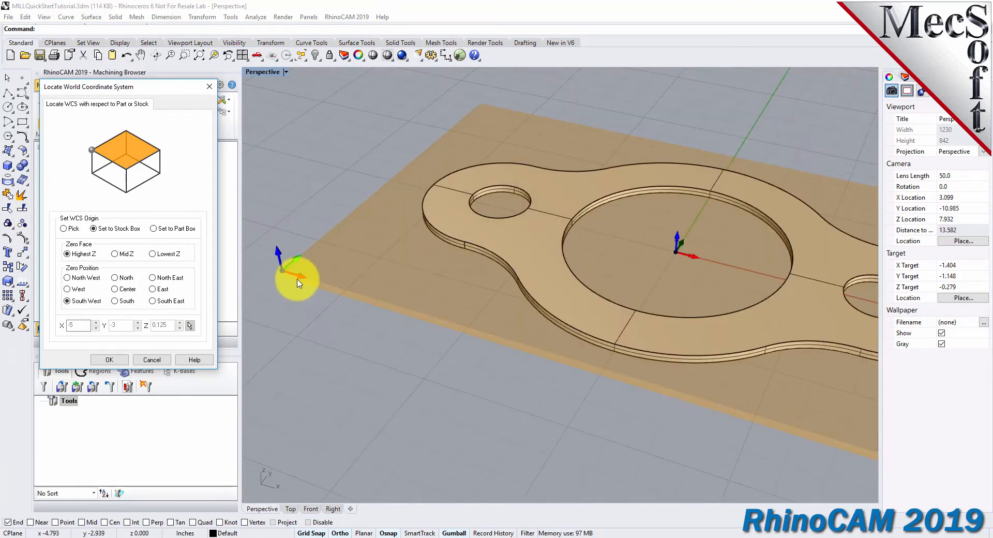
{"action": "scroll", "coordinate": [295, 282], "scroll_direction": "down", "scroll_amount": 4}
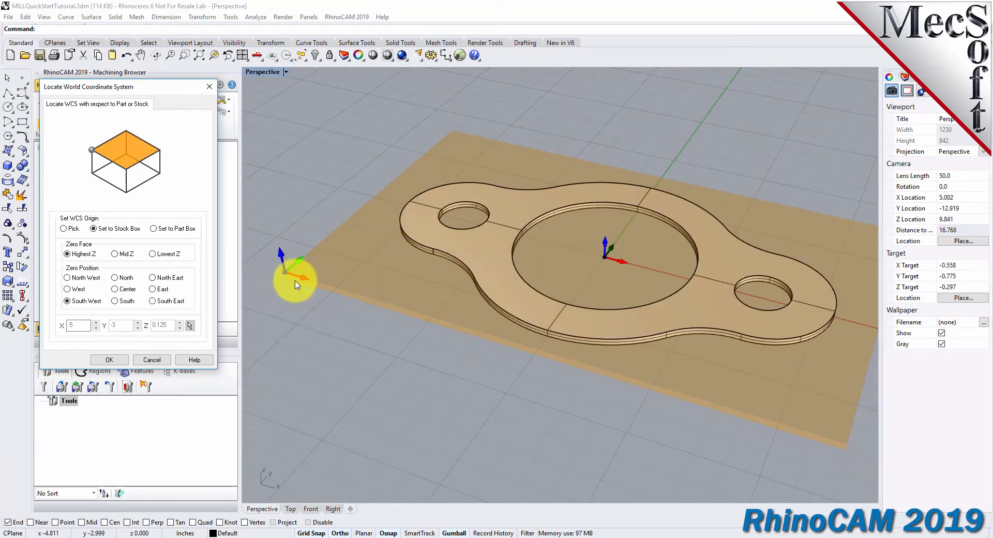
{"action": "left_click", "coordinate": [109, 361]}
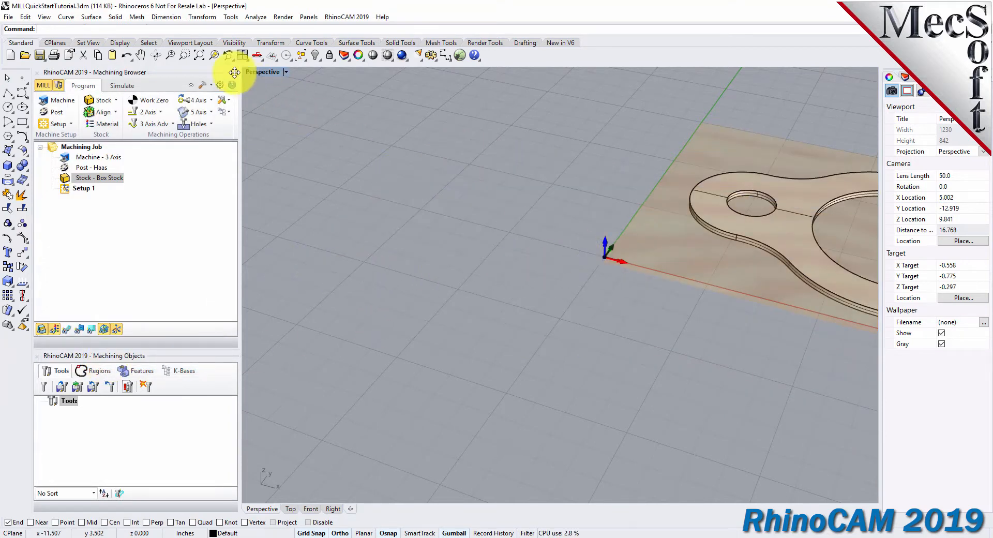
Step: Generate a work zero in Setup 1 set to the stock box, with Highest Z zero face and South West zero position
{"action": "left_click", "coordinate": [200, 56]}
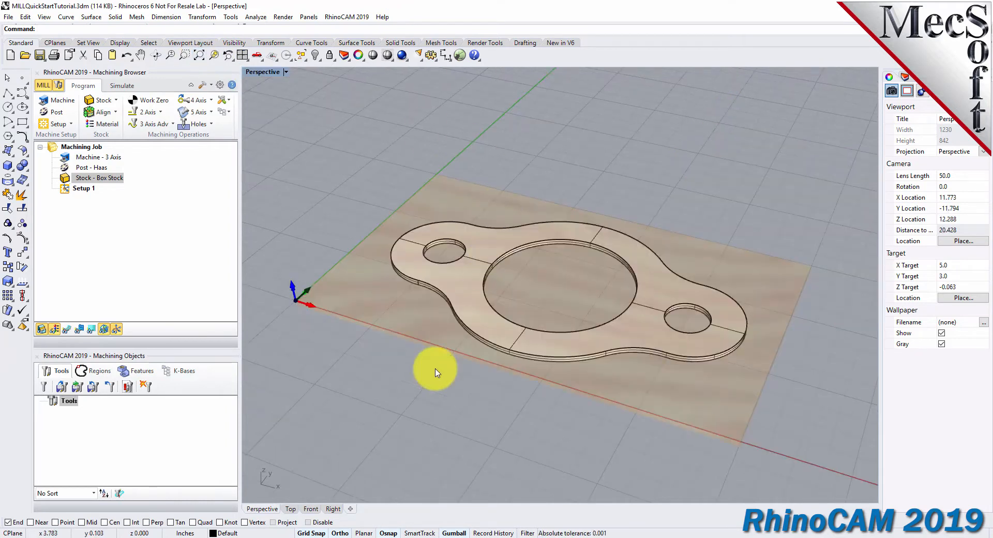
{"action": "right_click_drag", "start_coordinate": [455, 387], "coordinate": [484, 393]}
{"action": "scroll", "coordinate": [521, 332], "scroll_direction": "up", "scroll_amount": 3}
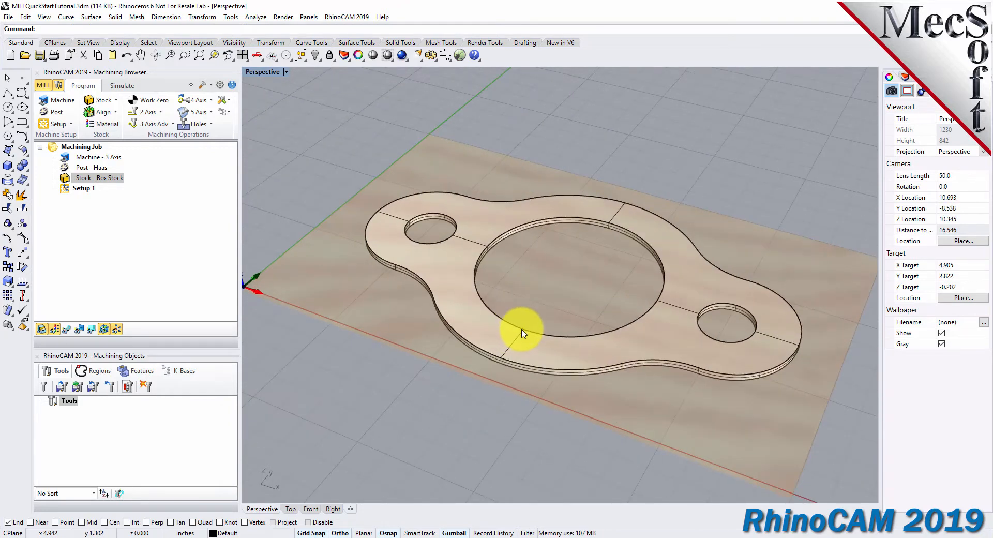
{"action": "scroll", "coordinate": [521, 336], "scroll_direction": "down", "scroll_amount": 2}
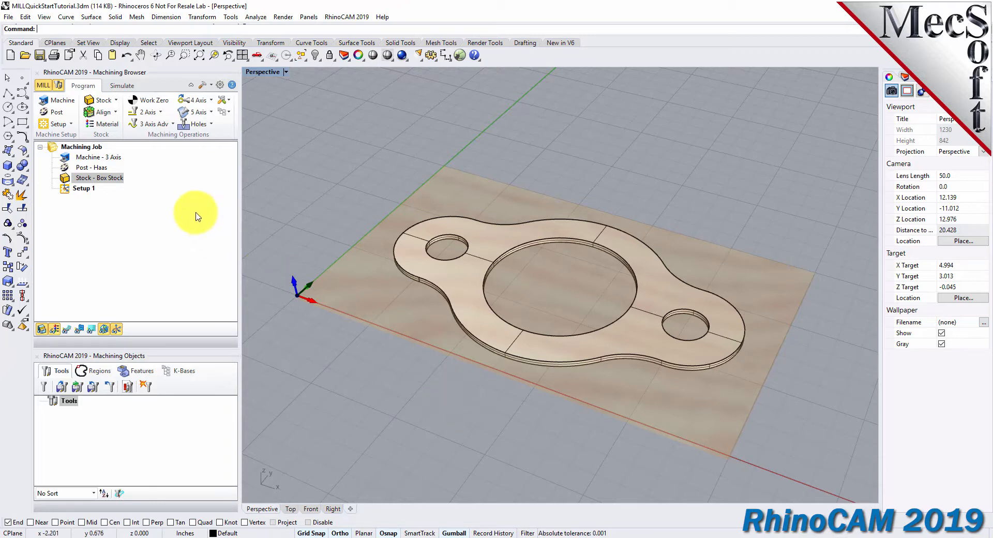
{"action": "left_click", "coordinate": [162, 105]}
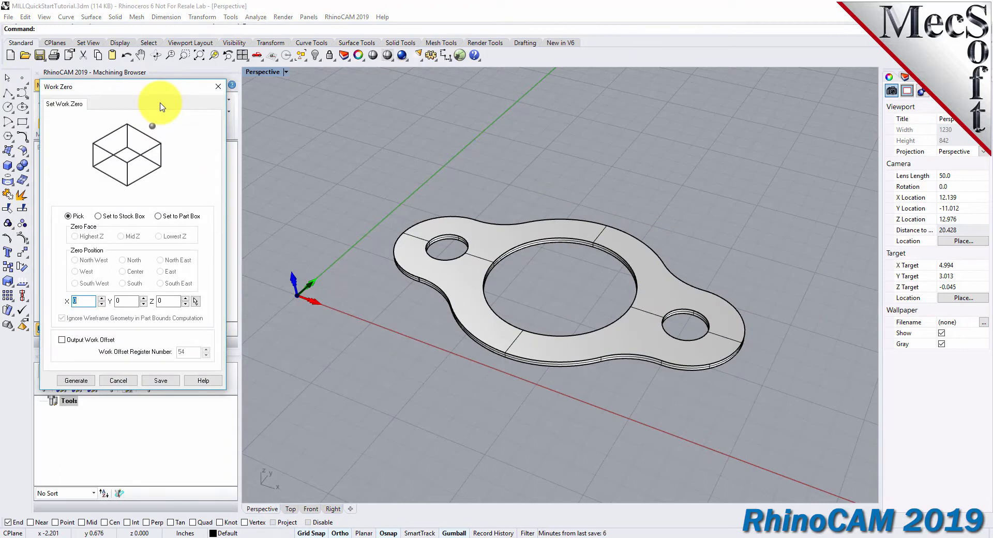
{"action": "left_click", "coordinate": [98, 216]}
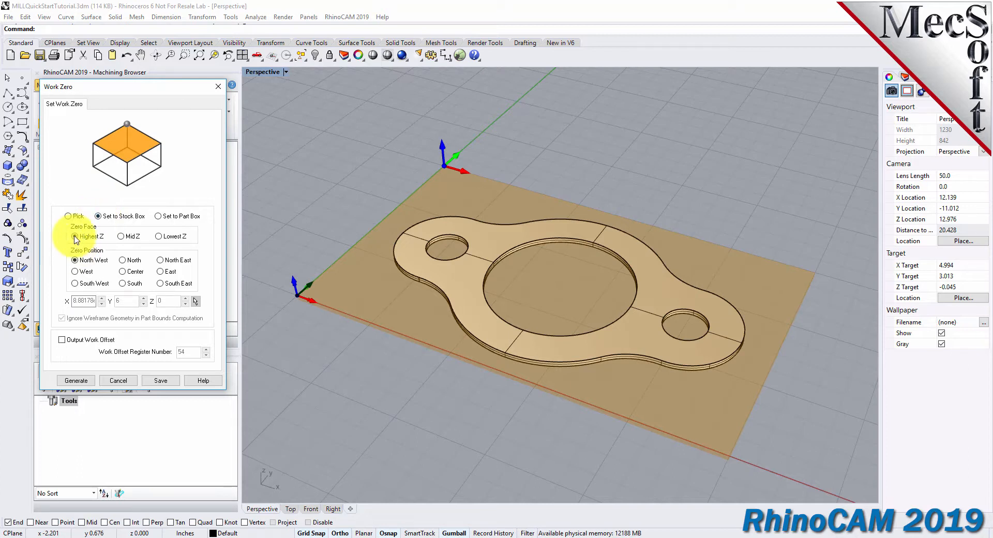
{"action": "left_click", "coordinate": [76, 284]}
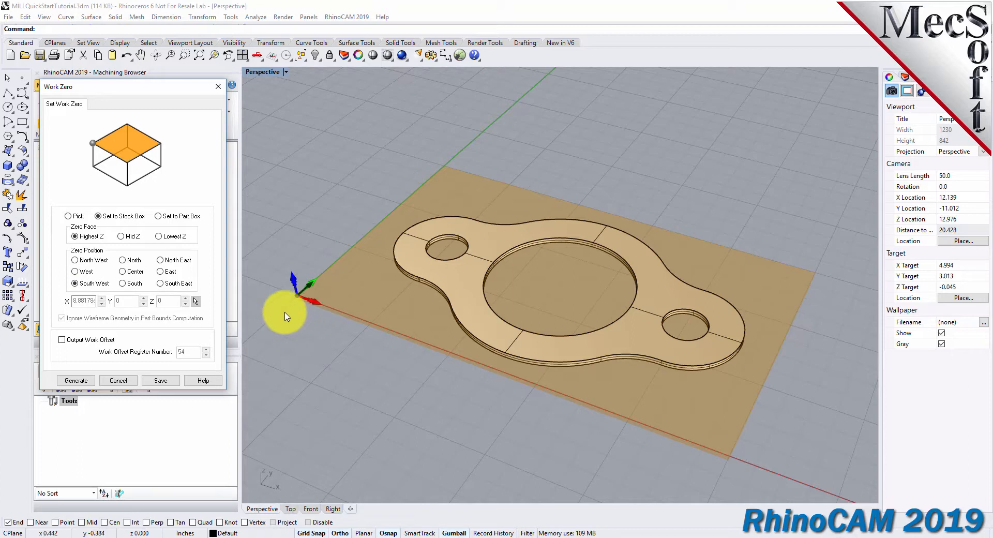
{"action": "left_click", "coordinate": [76, 381]}
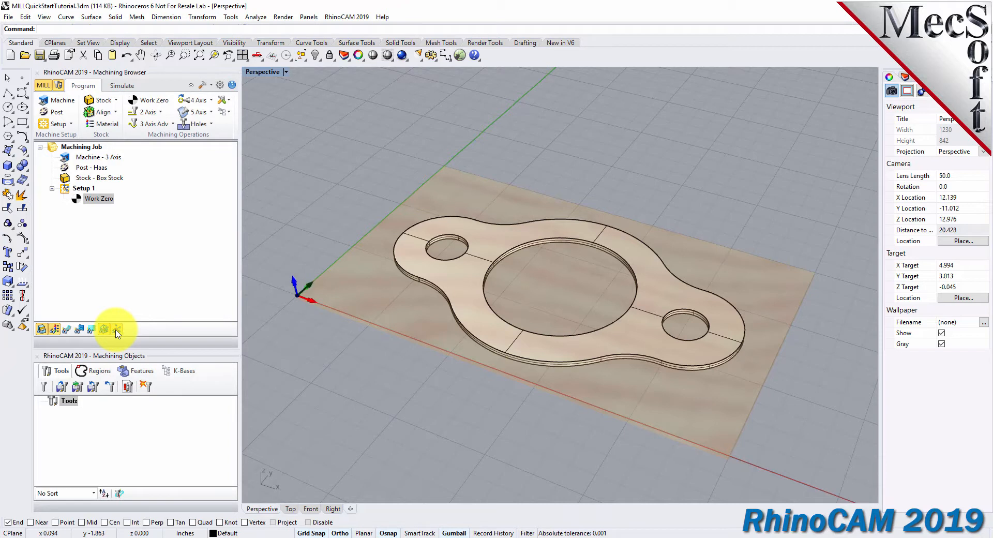
{"action": "left_click", "coordinate": [97, 198]}
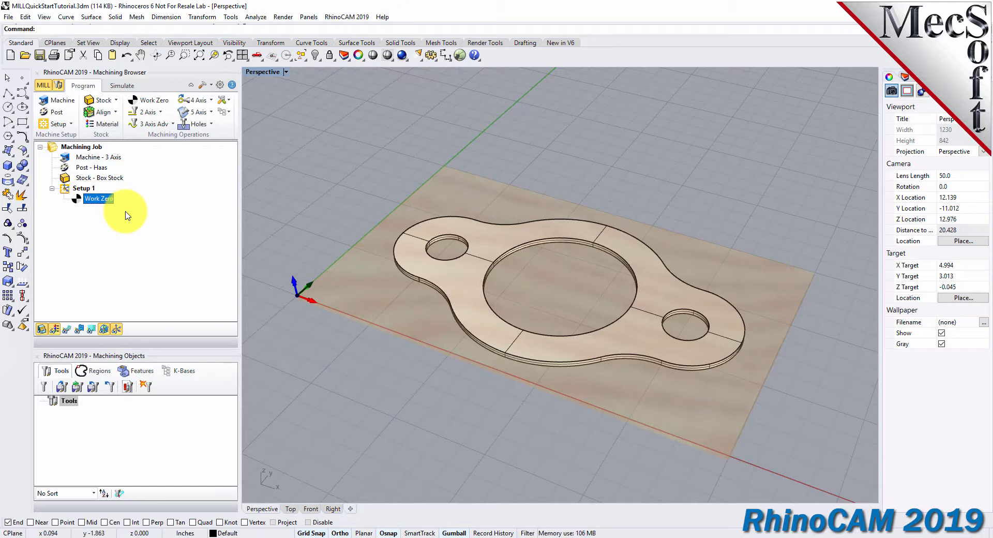
Step: Define a flat end mill named FlatMill-0.5 with 0.5 tool and shank diameters, HSS material and tool number 1
{"action": "left_click", "coordinate": [45, 390]}
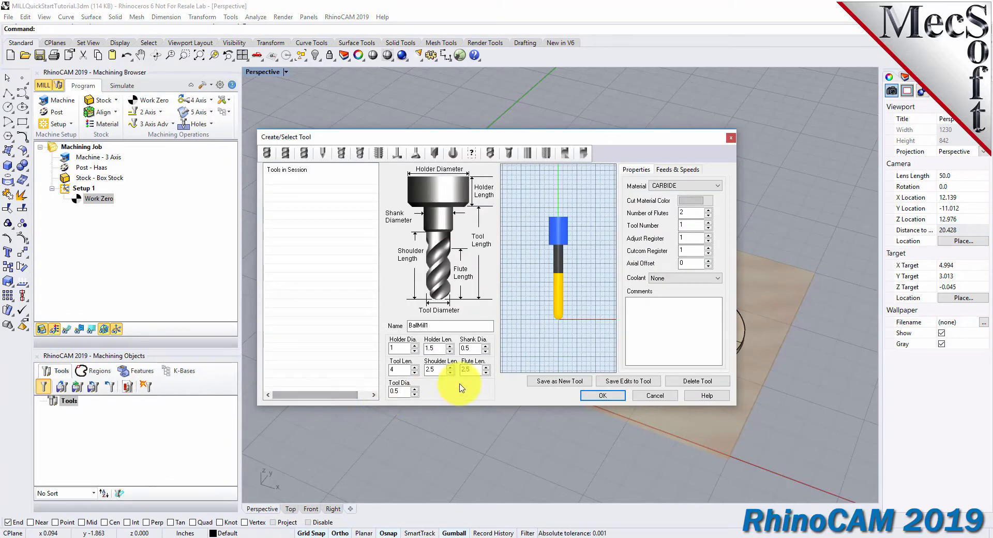
{"action": "left_click", "coordinate": [289, 158]}
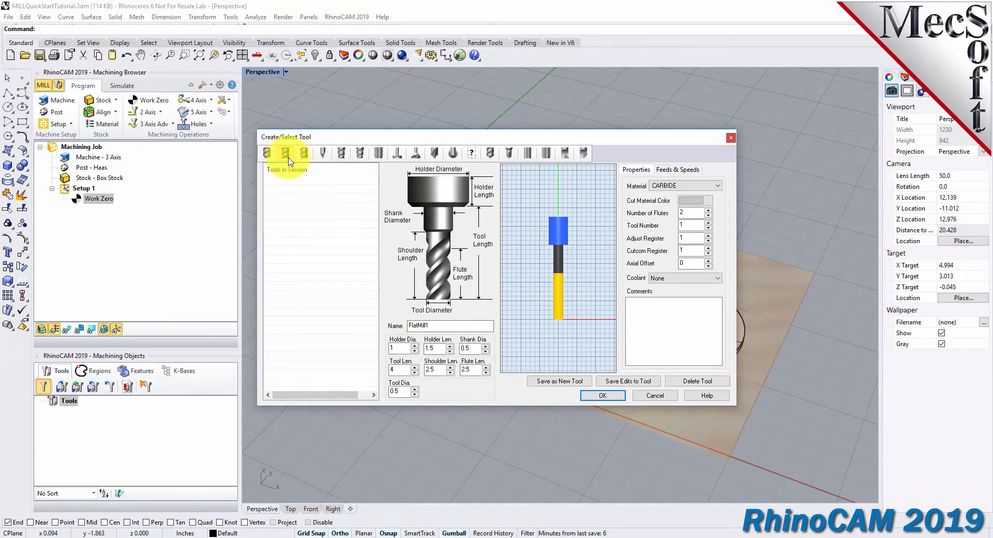
{"action": "left_click", "coordinate": [441, 325]}
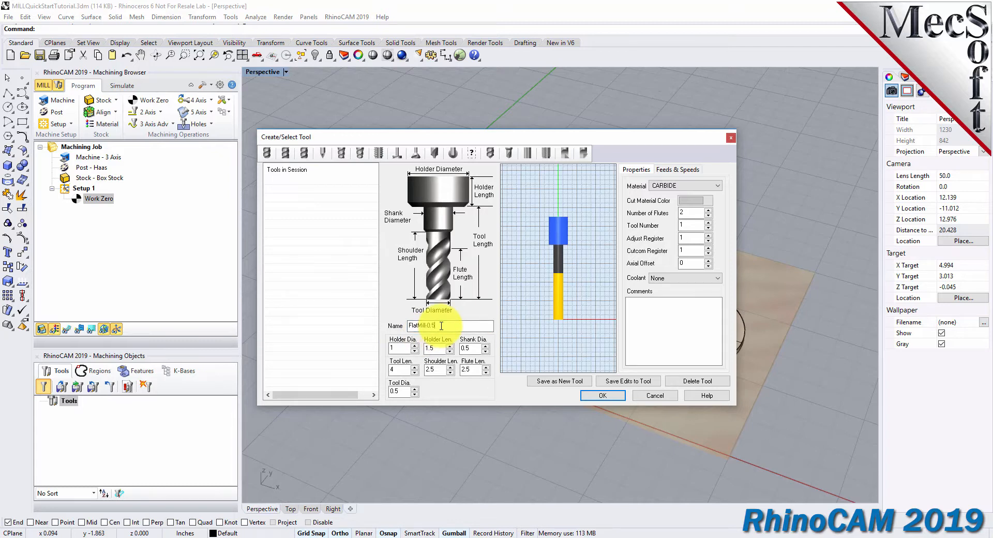
{"action": "left_click_drag", "start_coordinate": [403, 391], "coordinate": [380, 390]}
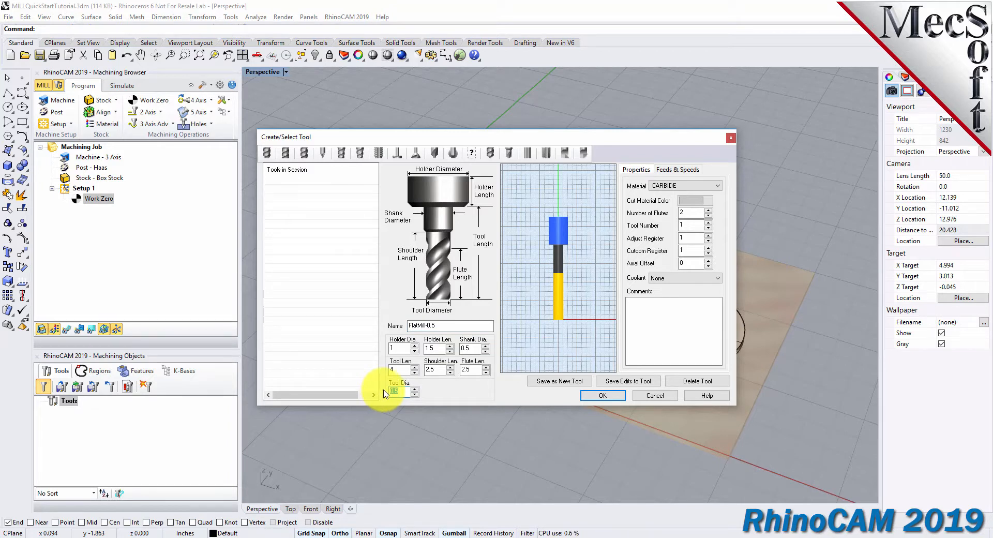
{"action": "left_click", "coordinate": [471, 348]}
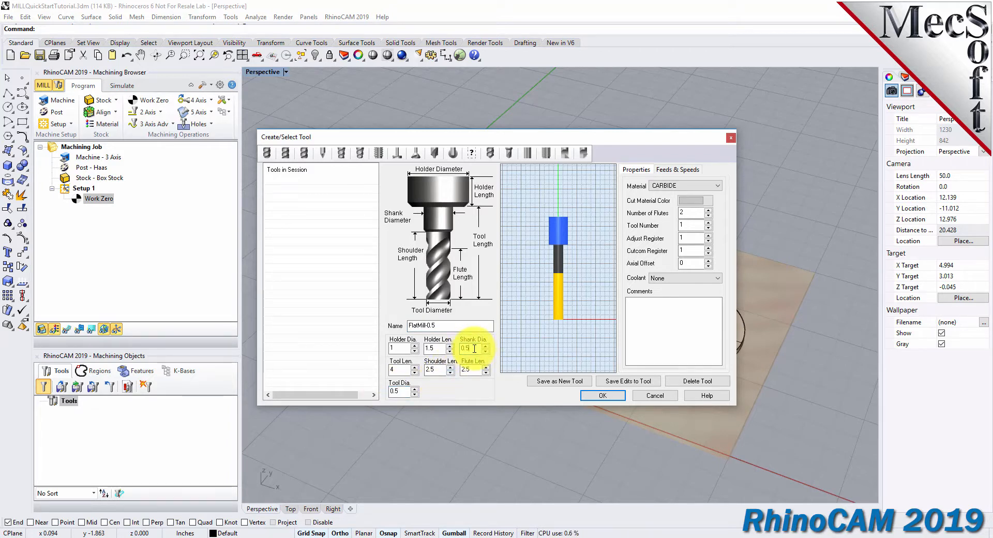
{"action": "left_click", "coordinate": [664, 186]}
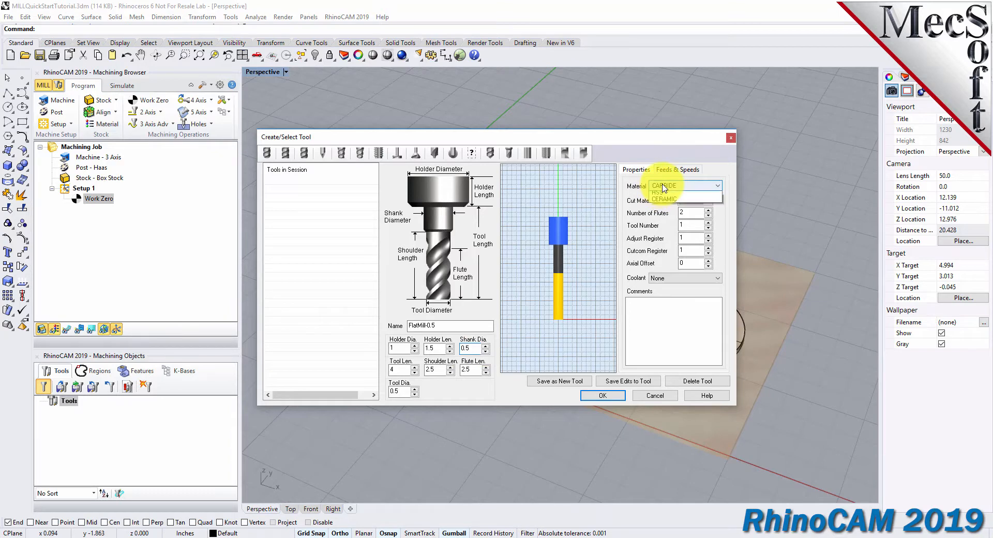
{"action": "left_click", "coordinate": [664, 201]}
{"action": "double_click", "coordinate": [689, 225]}
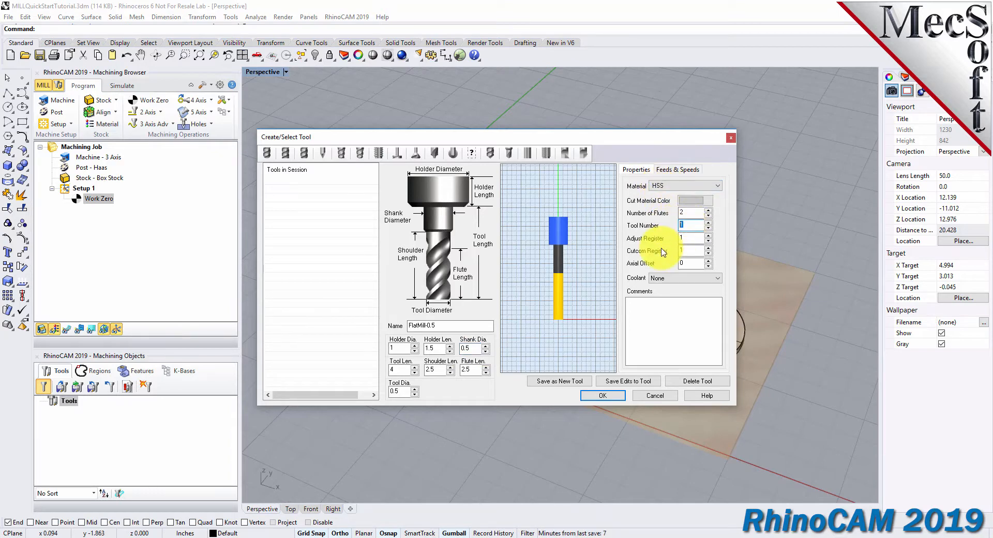
Step: Load the flat mill's feeds and speeds from the table for WOOD stock and HSS tool material, and save it as a new tool
{"action": "left_click", "coordinate": [676, 171]}
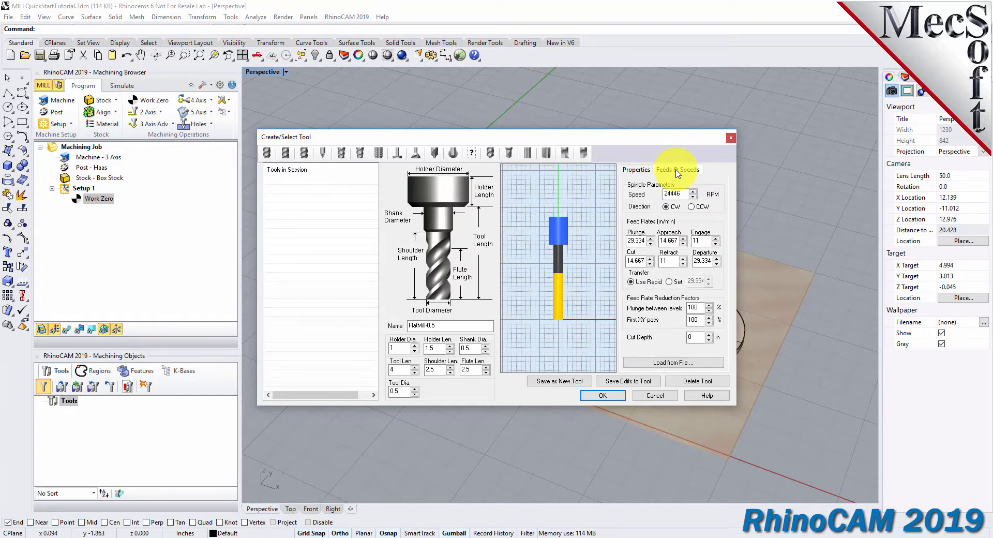
{"action": "left_click", "coordinate": [694, 364]}
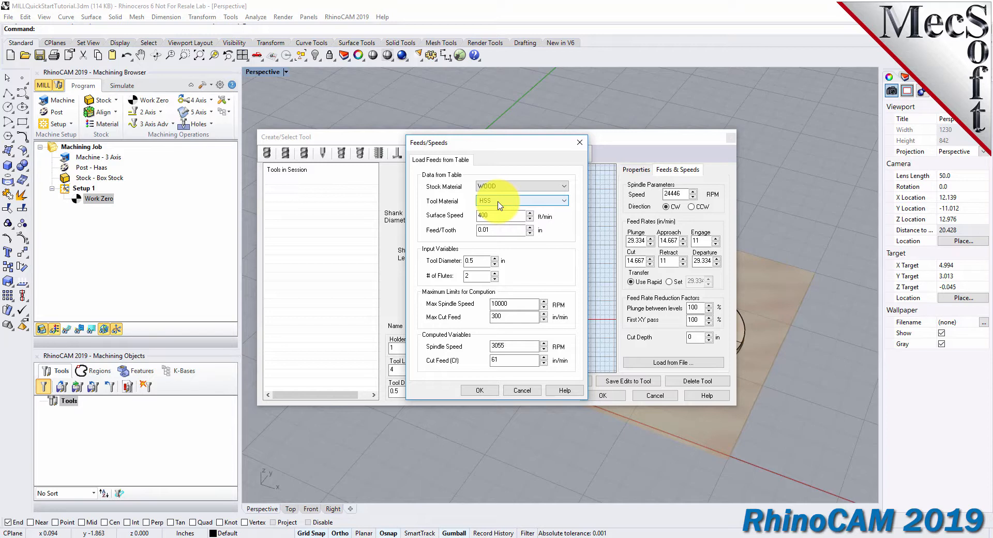
{"action": "left_click", "coordinate": [484, 391]}
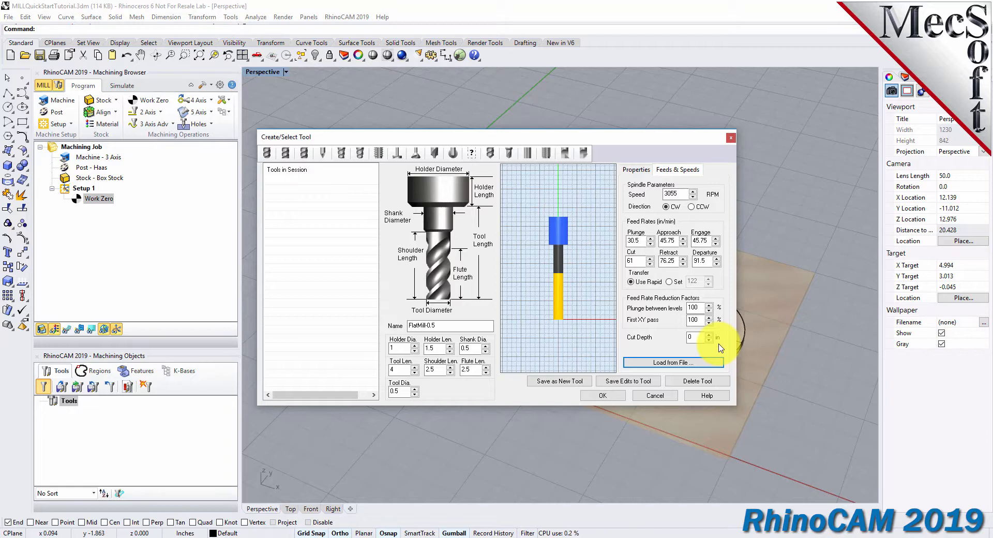
{"action": "left_click", "coordinate": [562, 380]}
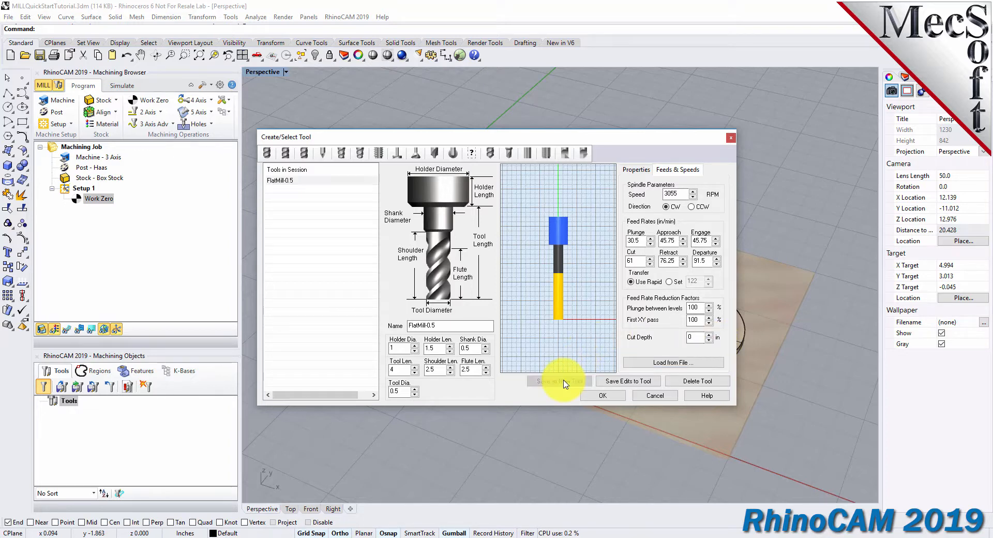
Step: Select FlatMill-0.5 from the tools in session and accept it as the job's cutting tool
{"action": "left_click", "coordinate": [282, 181]}
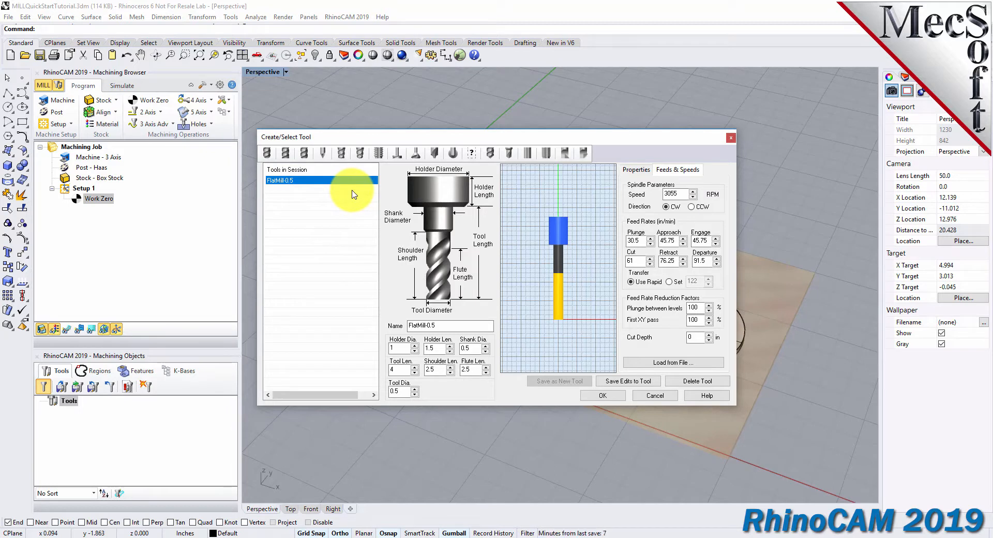
{"action": "left_click", "coordinate": [601, 395]}
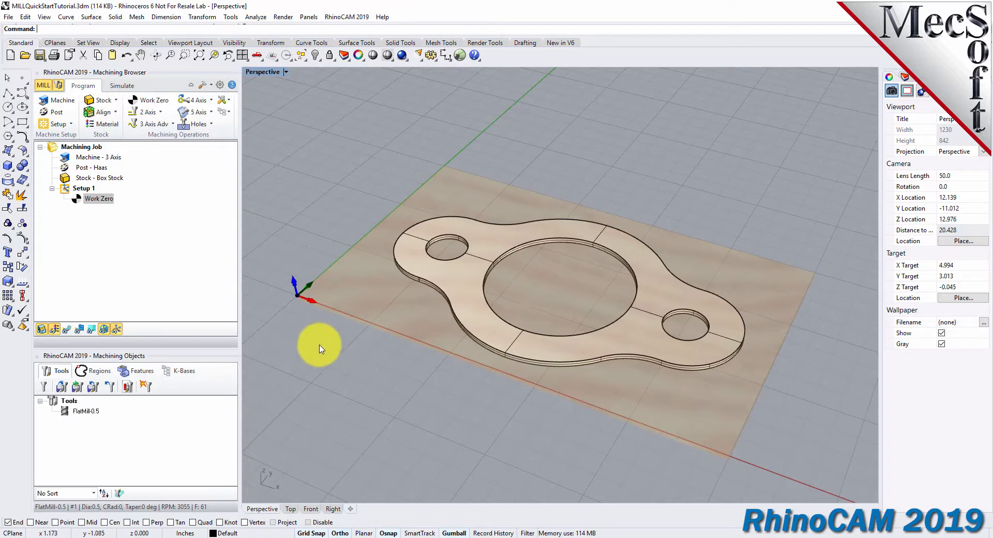
{"action": "left_click", "coordinate": [66, 413]}
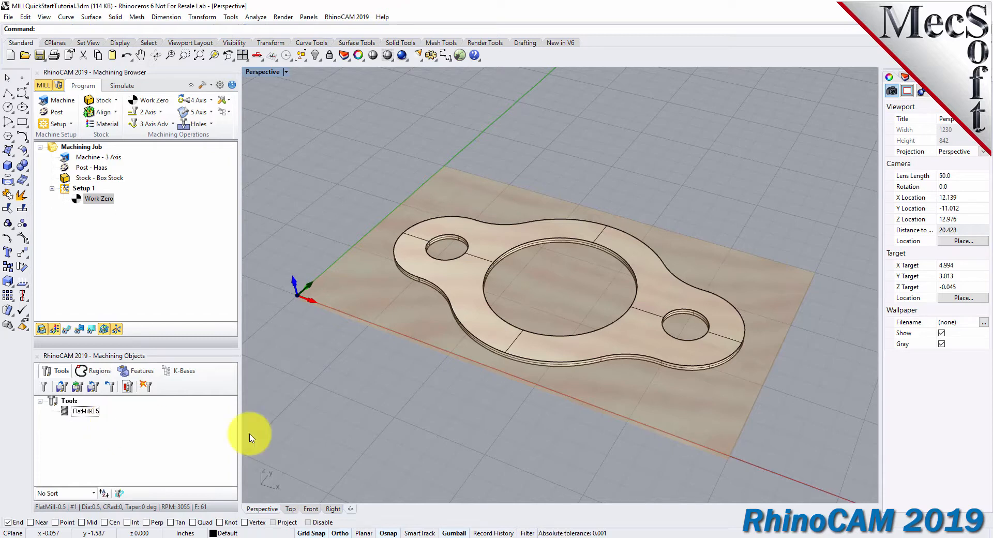
Step: Start a 2 1/2 Axis Profiling operation and select the top edges of the large center hole and two small holes as part regions
{"action": "scroll", "coordinate": [615, 318], "scroll_direction": "up", "scroll_amount": 4}
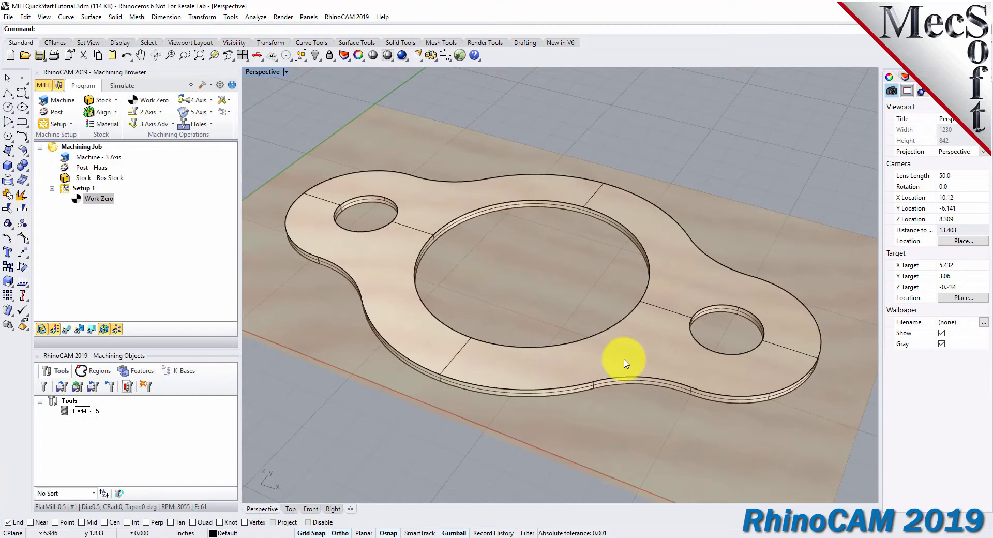
{"action": "left_click", "coordinate": [158, 111]}
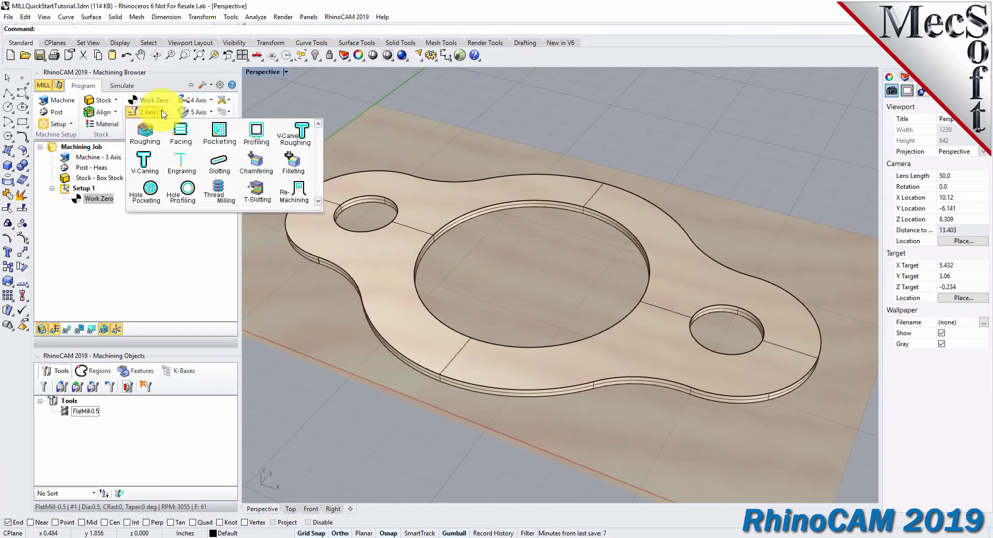
{"action": "left_click", "coordinate": [268, 147]}
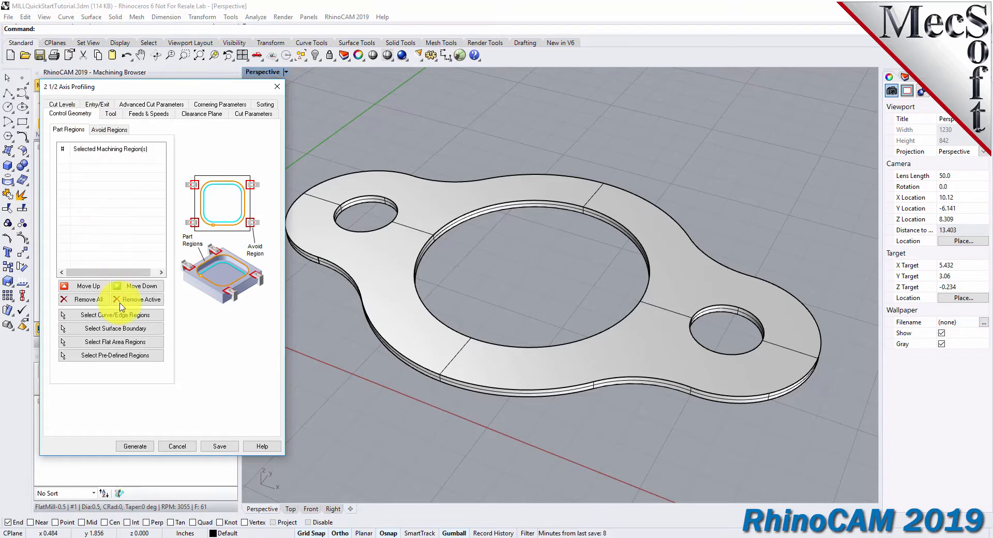
{"action": "left_click", "coordinate": [152, 315]}
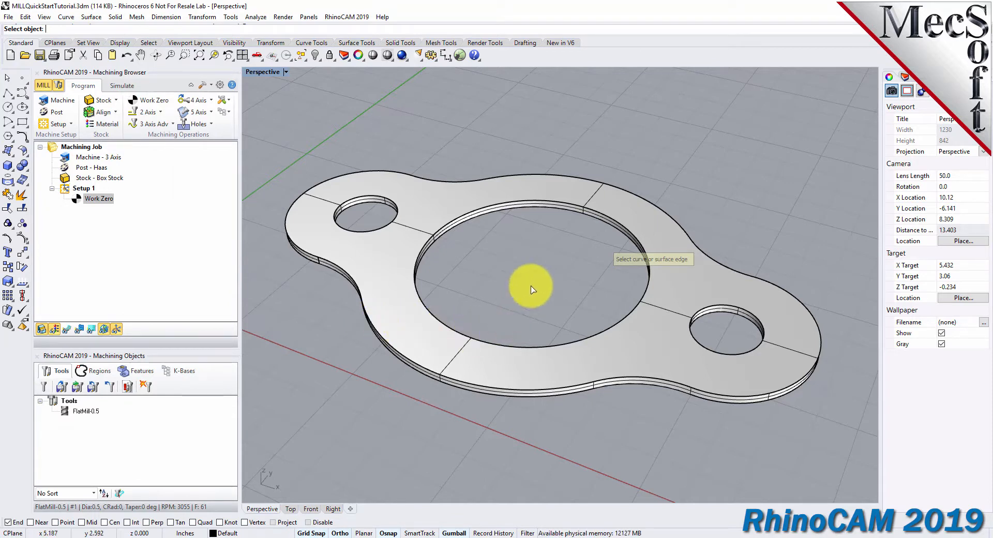
{"action": "left_click", "coordinate": [497, 209]}
{"action": "mouse_move", "coordinate": [531, 258]}
{"action": "right_mouse_down"}
{"action": "mouse_move", "coordinate": [538, 218]}
{"action": "mouse_move", "coordinate": [530, 259]}
{"action": "right_mouse_up"}
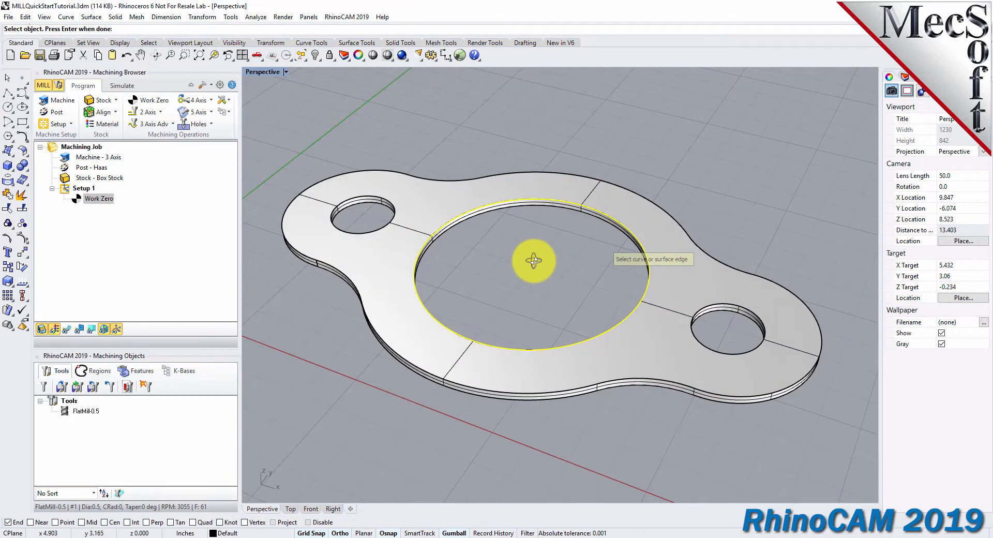
{"action": "left_click", "coordinate": [364, 199]}
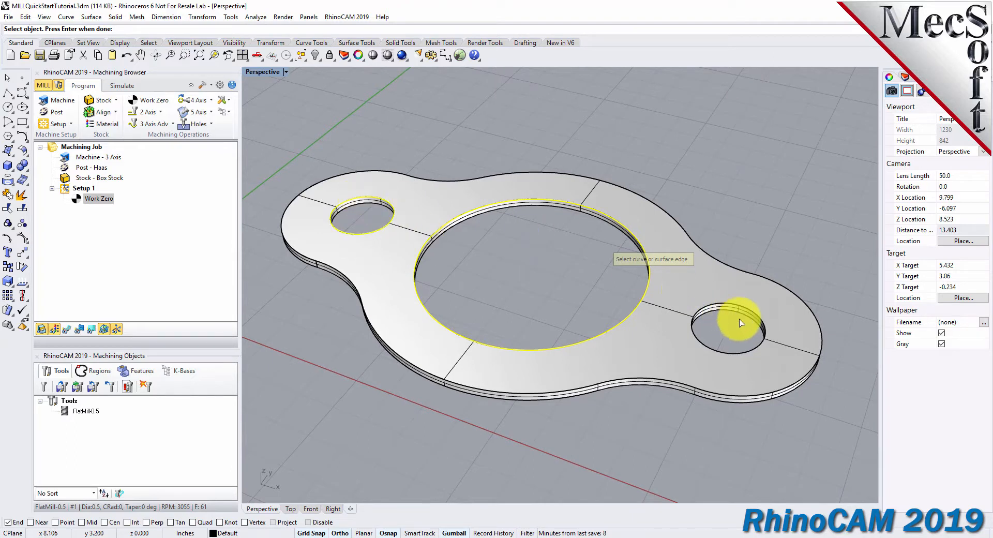
{"action": "left_click", "coordinate": [724, 306]}
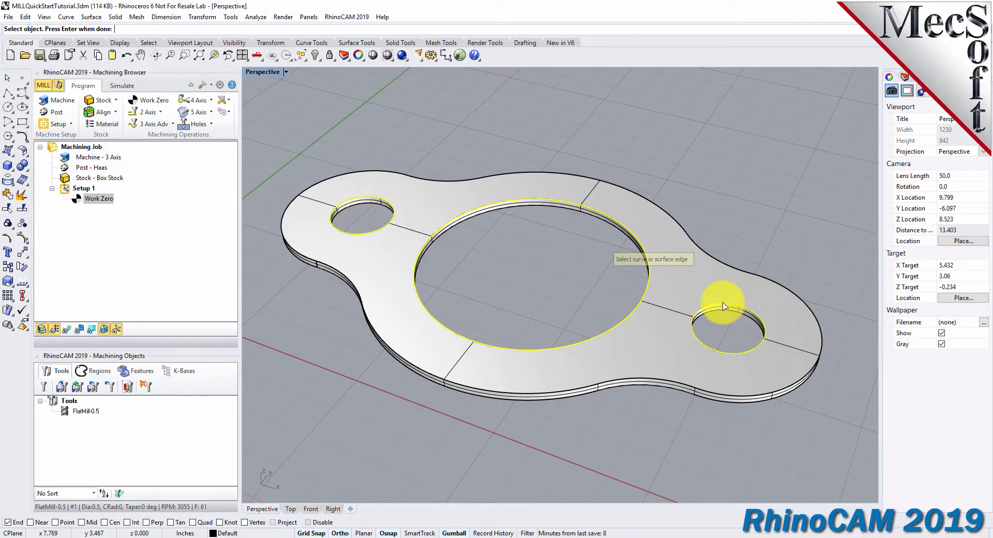
{"action": "right_click", "coordinate": [514, 285]}
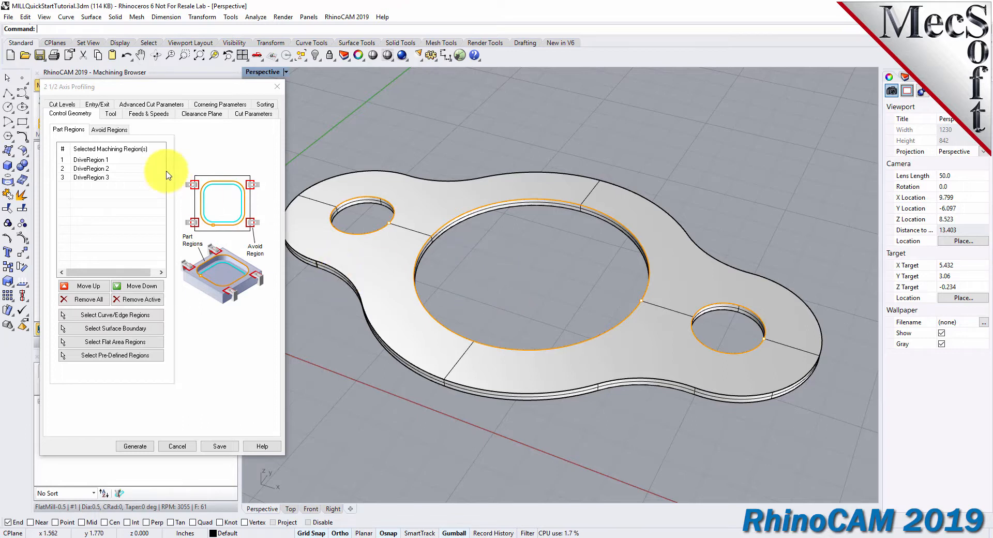
Step: Highlight each of the three drive regions in turn to check which hole edge it belongs to
{"action": "left_click", "coordinate": [91, 160]}
{"action": "left_click", "coordinate": [94, 169]}
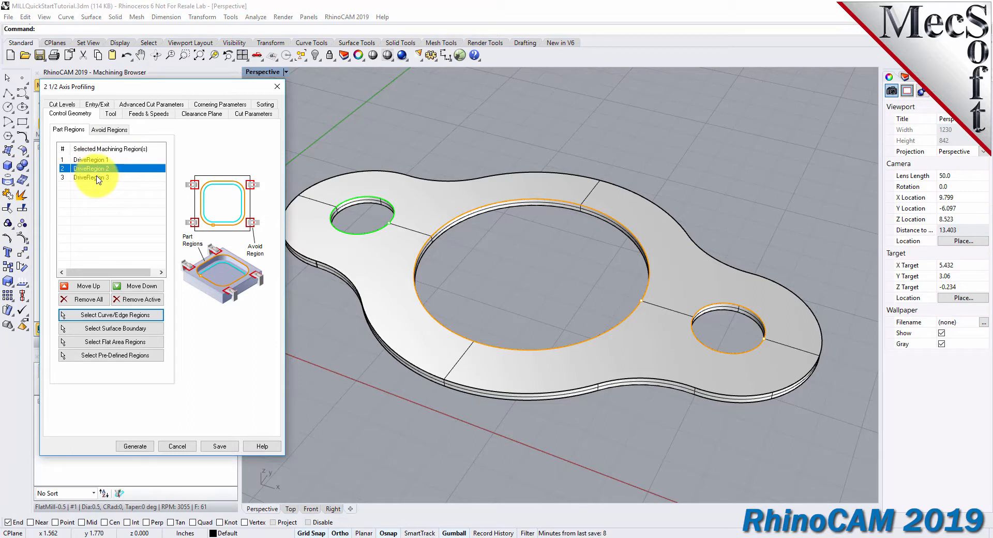
{"action": "left_click", "coordinate": [98, 177]}
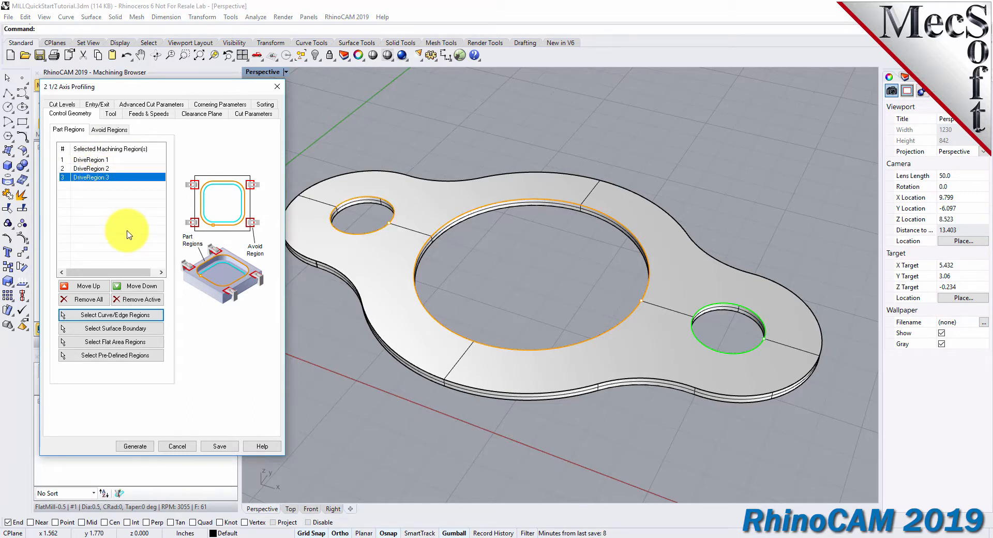
{"action": "left_click", "coordinate": [101, 160]}
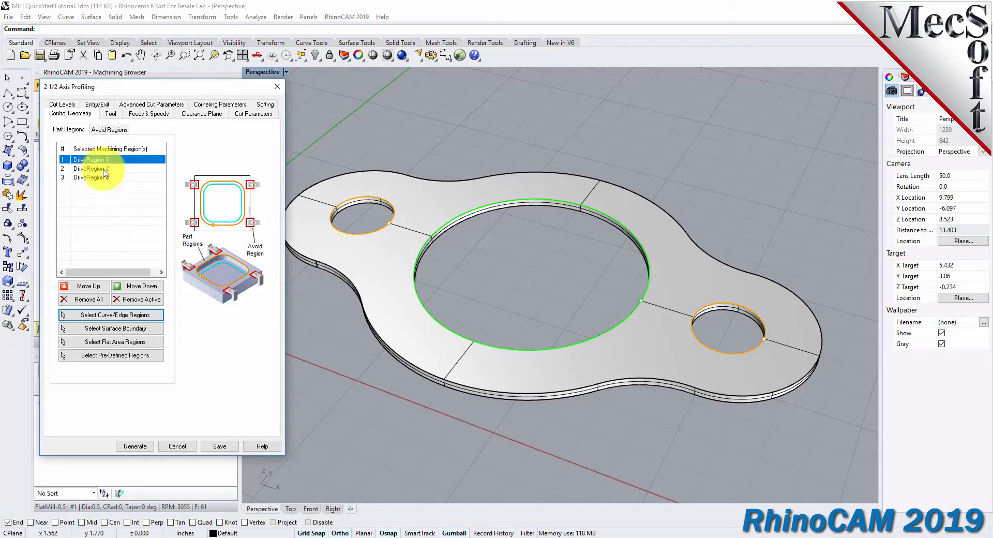
{"action": "left_click", "coordinate": [106, 169]}
{"action": "left_click", "coordinate": [108, 178]}
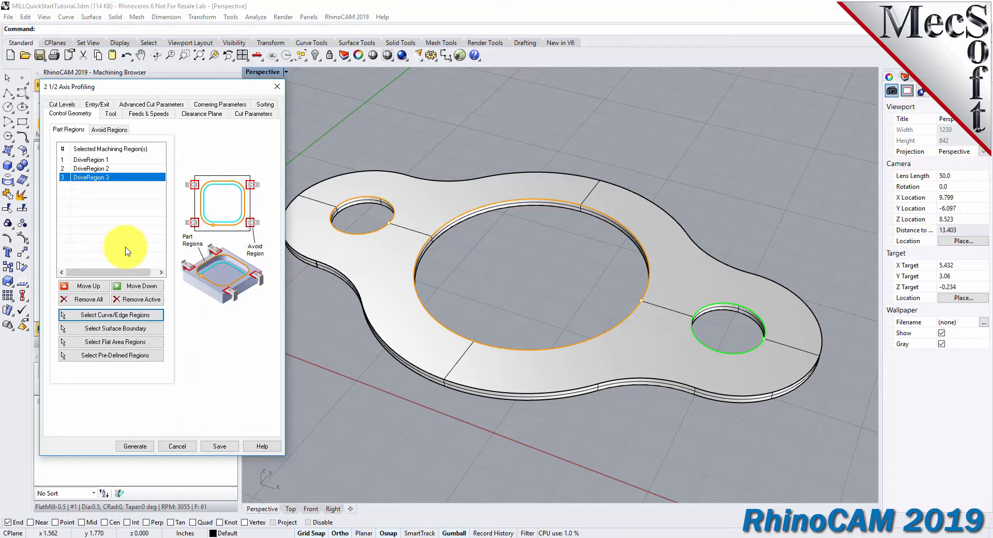
Step: Review the profiling operation's tool, feeds and speeds, and clearance plane settings
{"action": "left_click", "coordinate": [110, 113]}
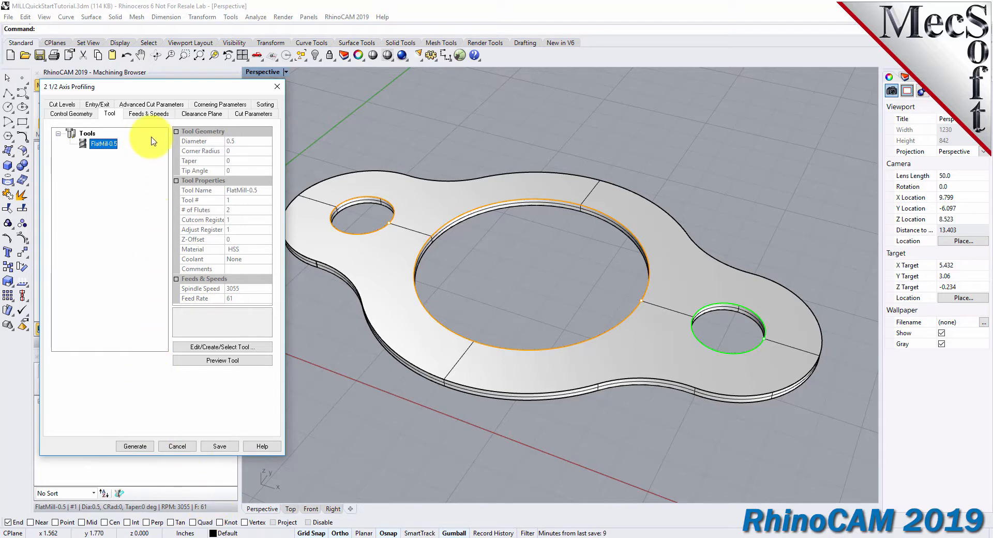
{"action": "left_click", "coordinate": [149, 115]}
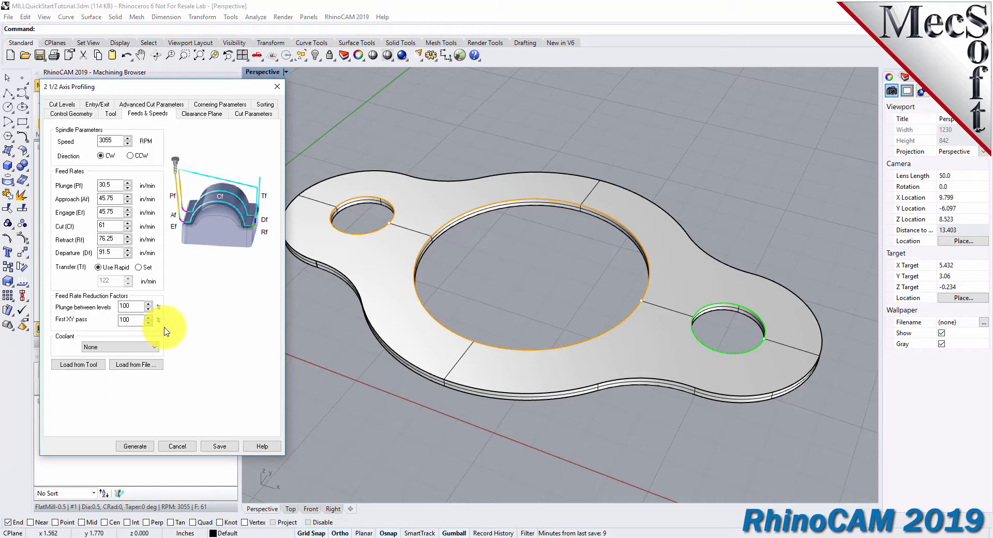
{"action": "left_click", "coordinate": [200, 114]}
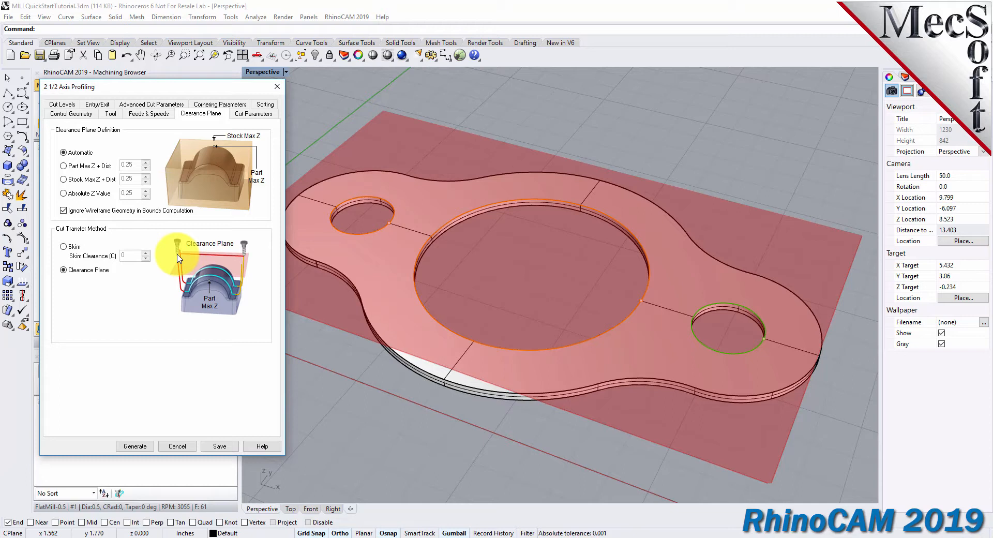
{"action": "mouse_move", "coordinate": [508, 261]}
{"action": "right_mouse_down"}
{"action": "mouse_move", "coordinate": [523, 272]}
{"action": "mouse_move", "coordinate": [522, 257]}
{"action": "mouse_move", "coordinate": [524, 269]}
{"action": "right_mouse_up"}
{"action": "right_click_drag", "start_coordinate": [507, 312], "coordinate": [514, 318]}
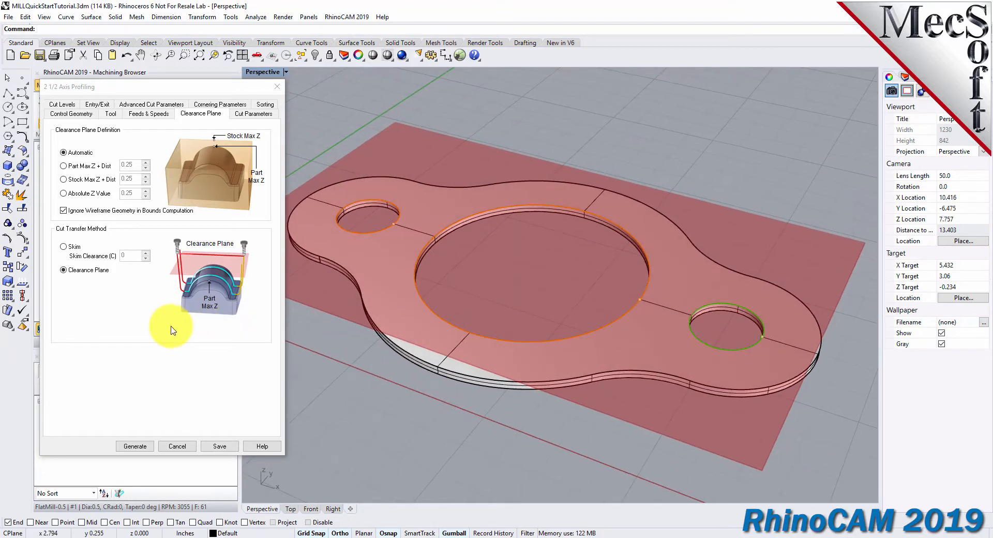
Step: In the cut parameters, enable Use Outside/Inside for Closed Curves and set the cut start side to Inside
{"action": "left_click", "coordinate": [254, 113]}
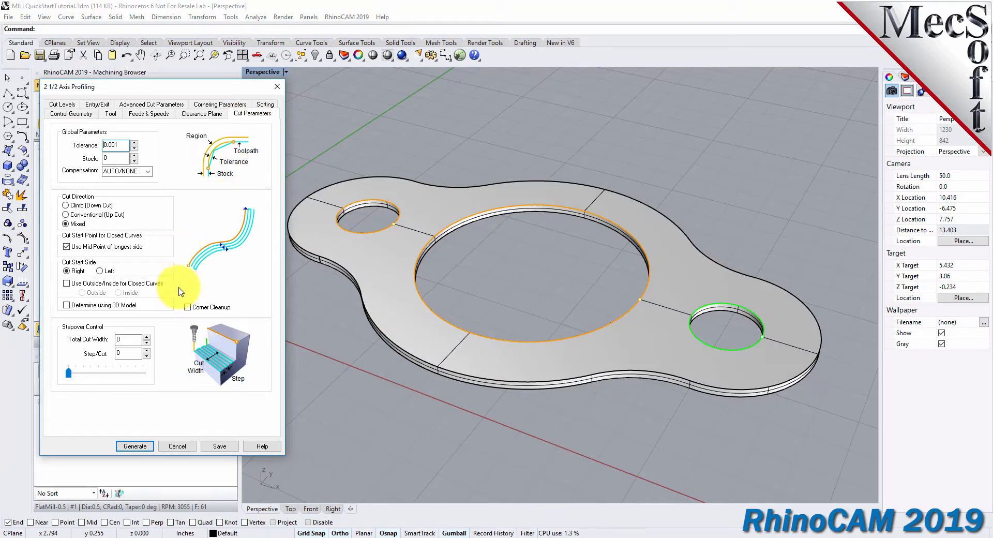
{"action": "left_click", "coordinate": [105, 158]}
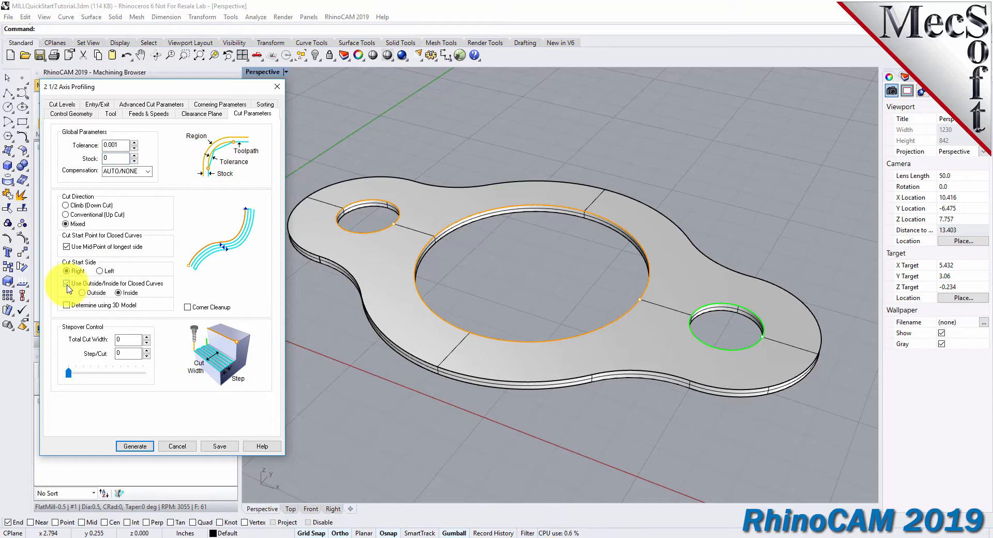
{"action": "left_click", "coordinate": [67, 284]}
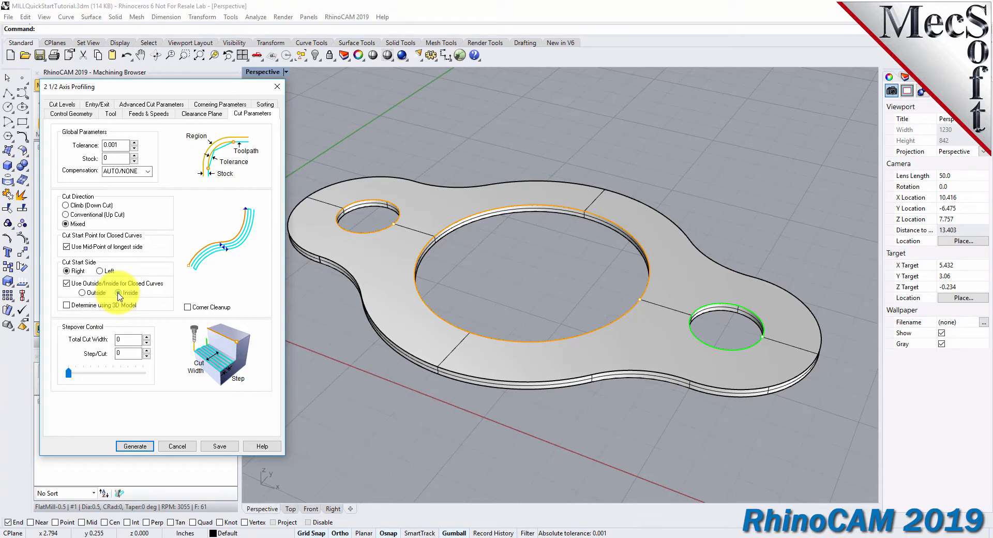
{"action": "left_click", "coordinate": [118, 293]}
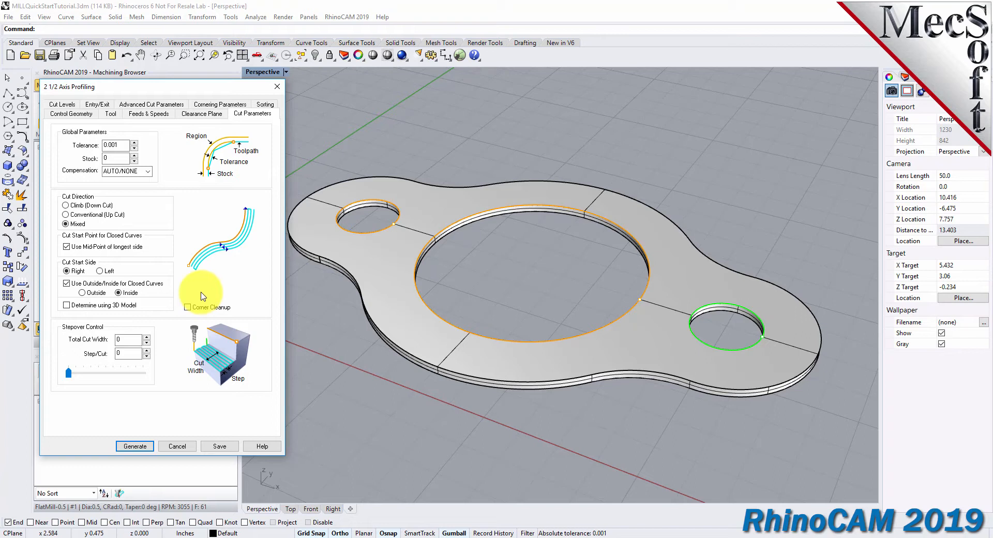
Step: Set the cut levels to a total cut depth, rough depth and rough depth per cut of 0.125, with cut geometry at top
{"action": "left_click", "coordinate": [63, 104]}
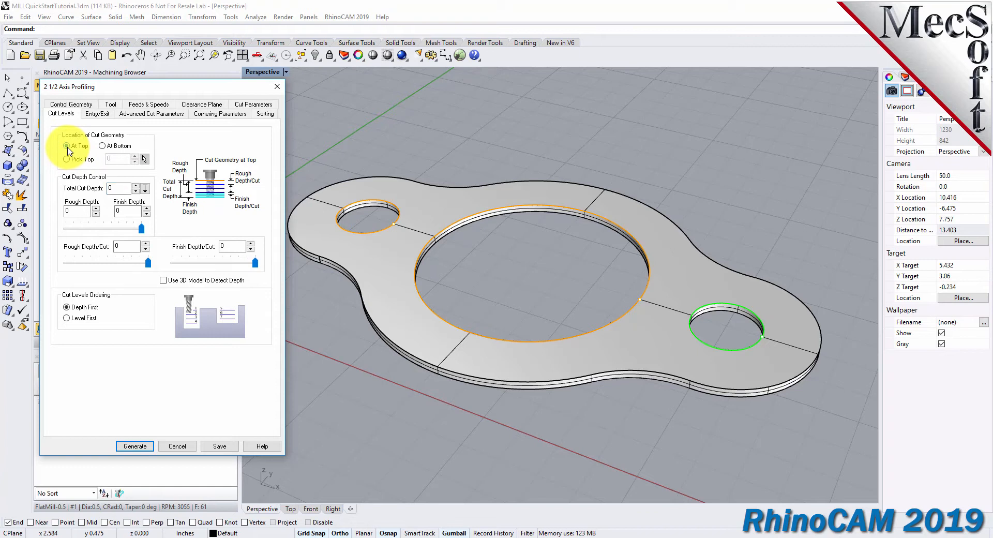
{"action": "double_click", "coordinate": [117, 188]}
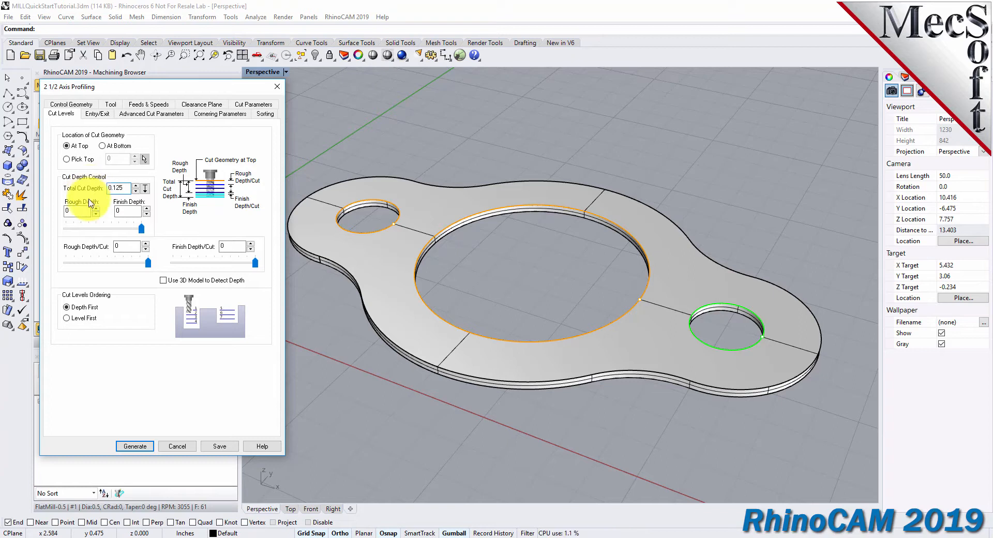
{"action": "double_click", "coordinate": [133, 245]}
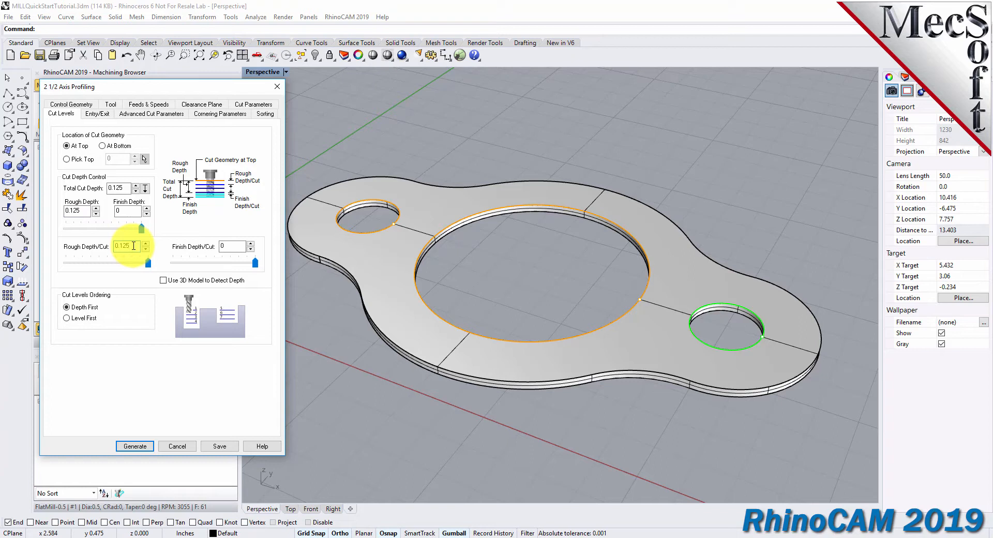
{"action": "double_click", "coordinate": [70, 210]}
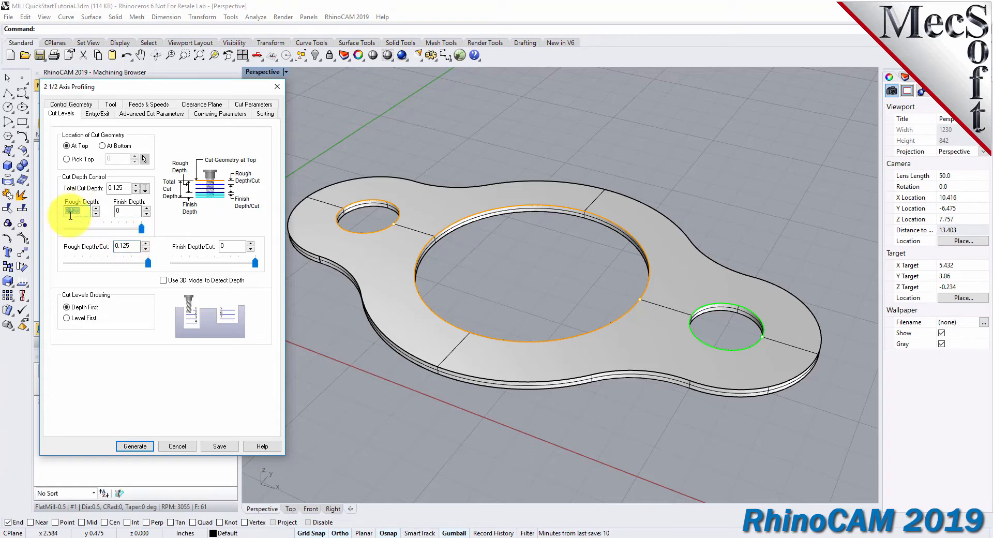
{"action": "double_click", "coordinate": [130, 246]}
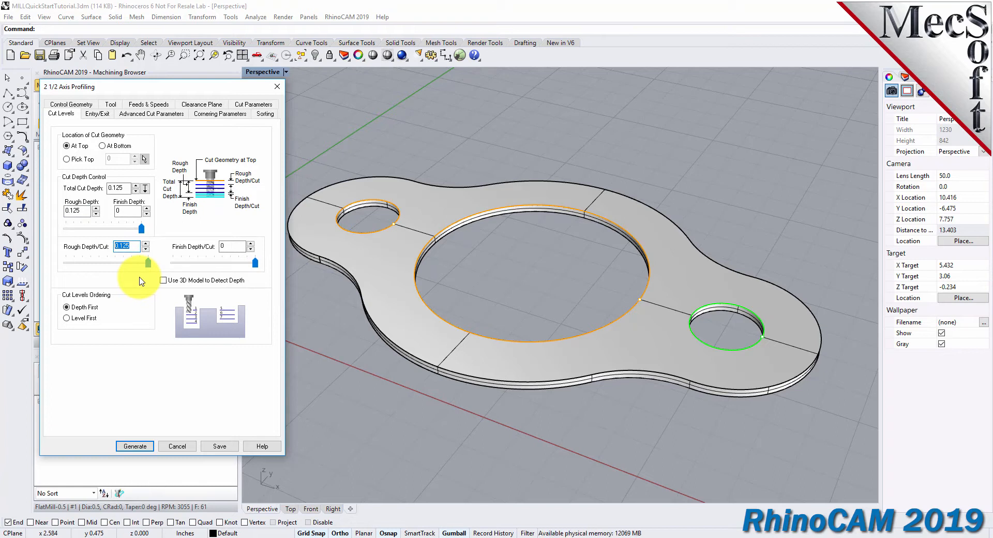
Step: Set both entry and exit motions to None and generate the 2 1/2 Axis Profiling toolpath
{"action": "left_click", "coordinate": [102, 115]}
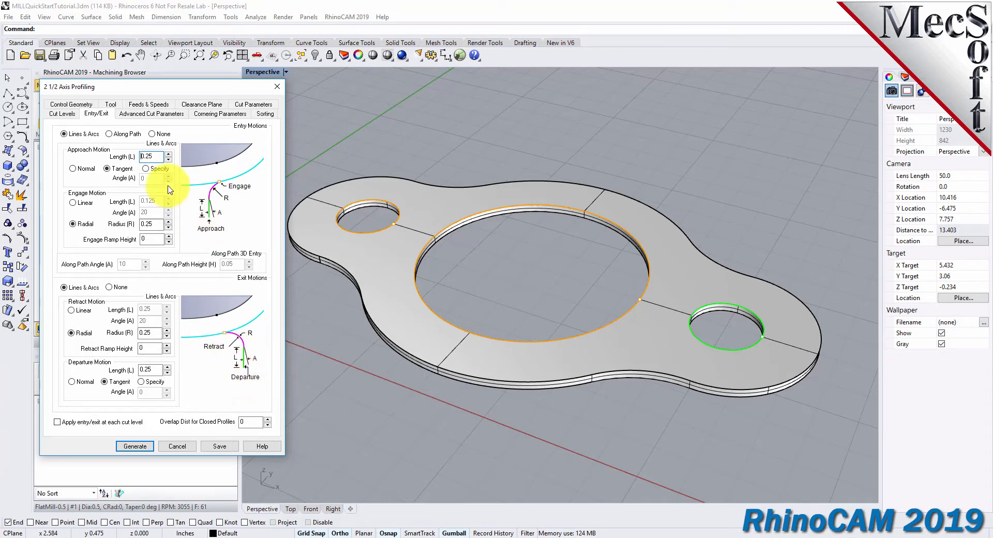
{"action": "left_click", "coordinate": [152, 135]}
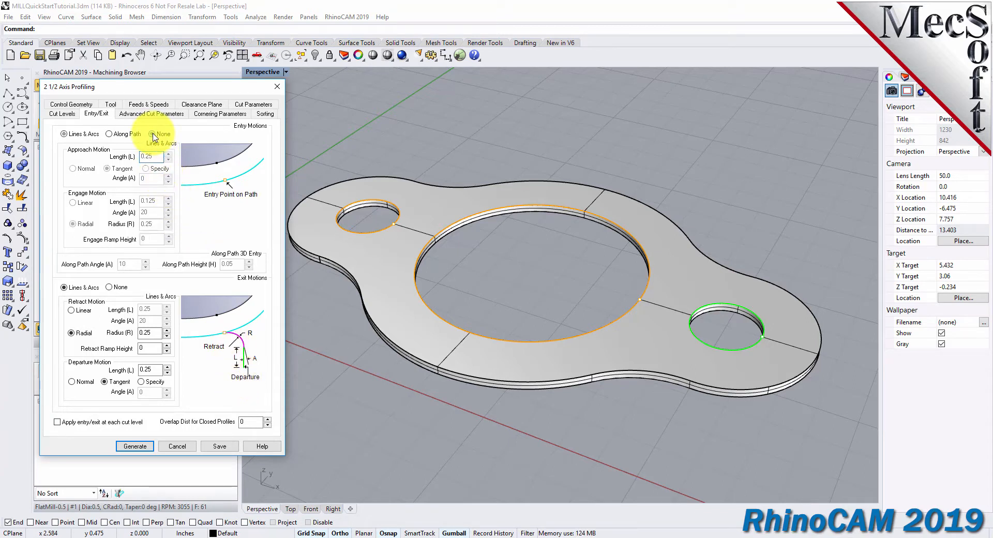
{"action": "left_click", "coordinate": [109, 287]}
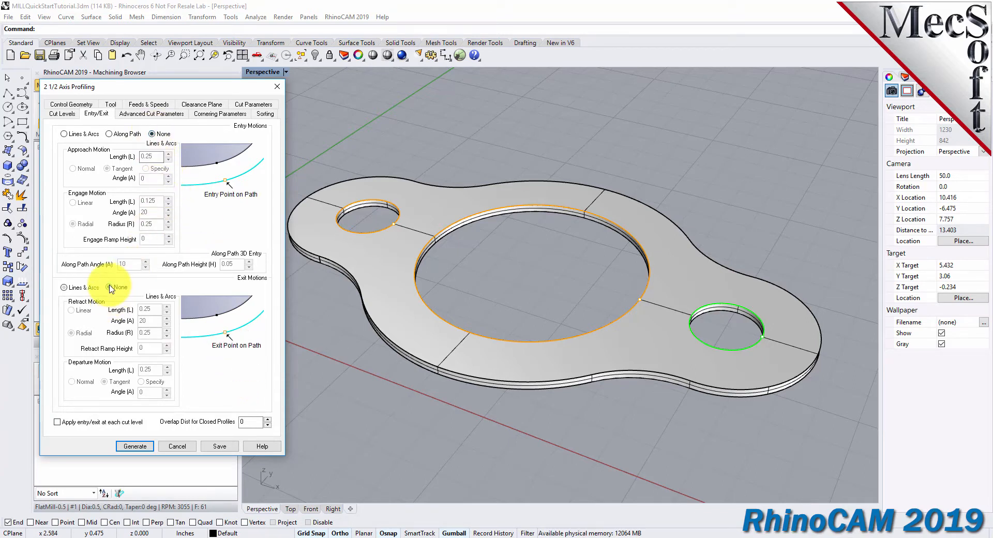
{"action": "left_click", "coordinate": [134, 445]}
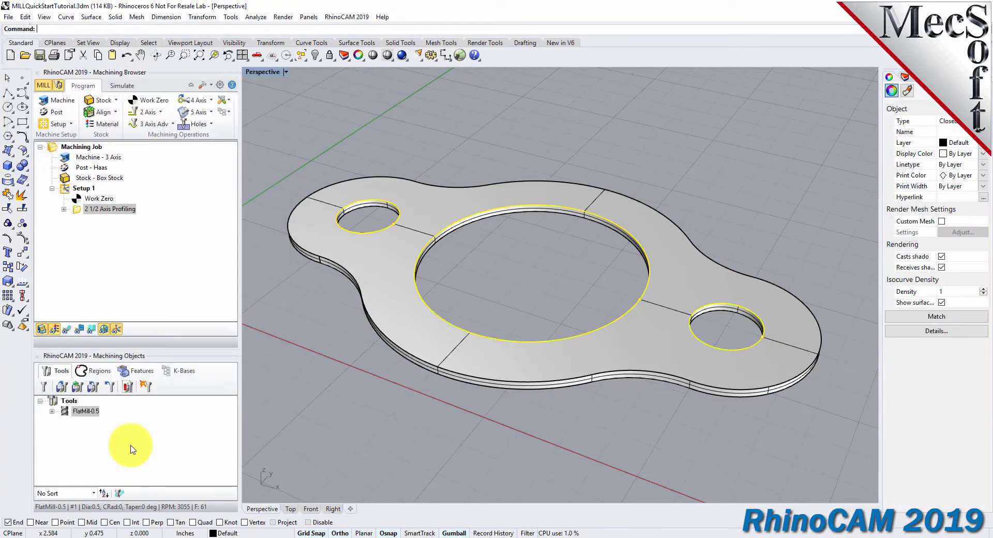
Step: Display the 2 1/2 Axis Profiling toolpath on the part and inspect it inside the three holes
{"action": "left_click", "coordinate": [77, 210]}
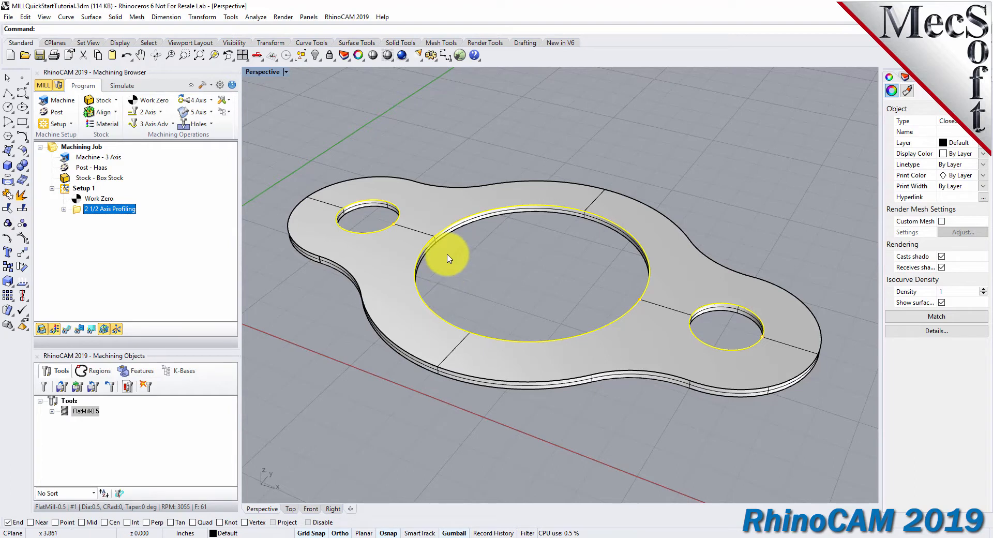
{"action": "left_click", "coordinate": [67, 330]}
{"action": "left_click", "coordinate": [68, 333]}
{"action": "left_click", "coordinate": [68, 333]}
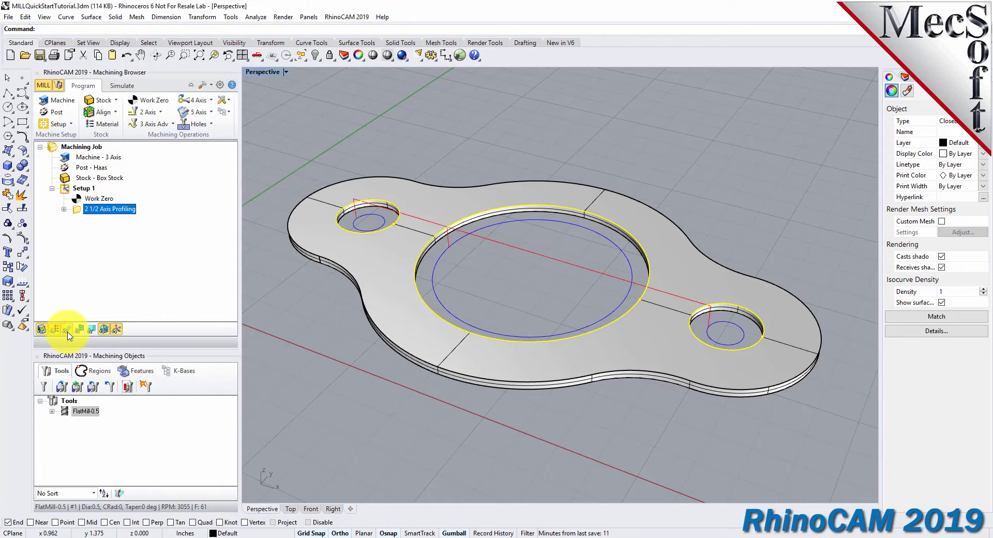
{"action": "mouse_move", "coordinate": [569, 307]}
{"action": "right_mouse_down"}
{"action": "mouse_move", "coordinate": [578, 483]}
{"action": "mouse_move", "coordinate": [581, 232]}
{"action": "mouse_move", "coordinate": [585, 279]}
{"action": "mouse_move", "coordinate": [571, 301]}
{"action": "right_mouse_up"}
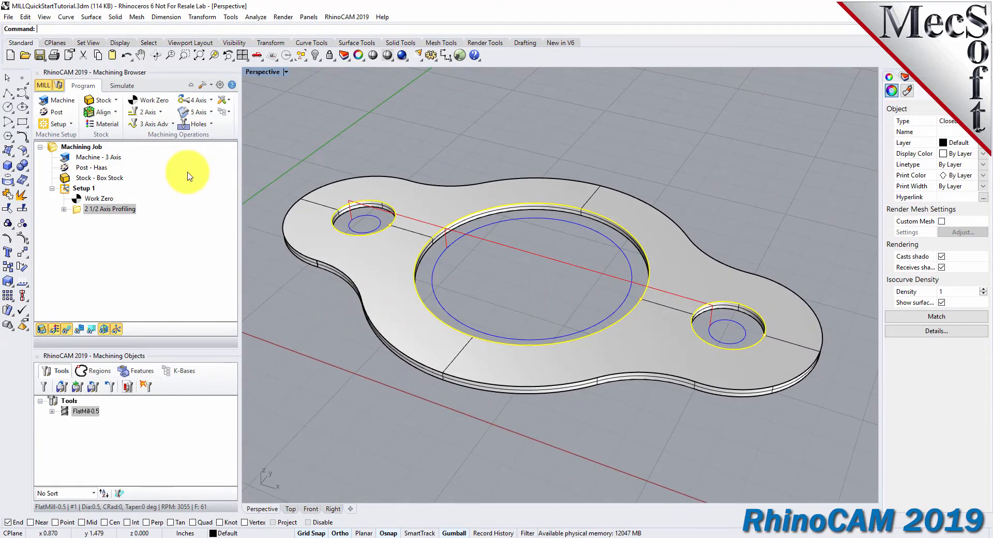
Step: Check the simulation preferences, turn off Simulate by Moves, and simulate the hole profiling cut on the box stock
{"action": "left_click", "coordinate": [122, 87]}
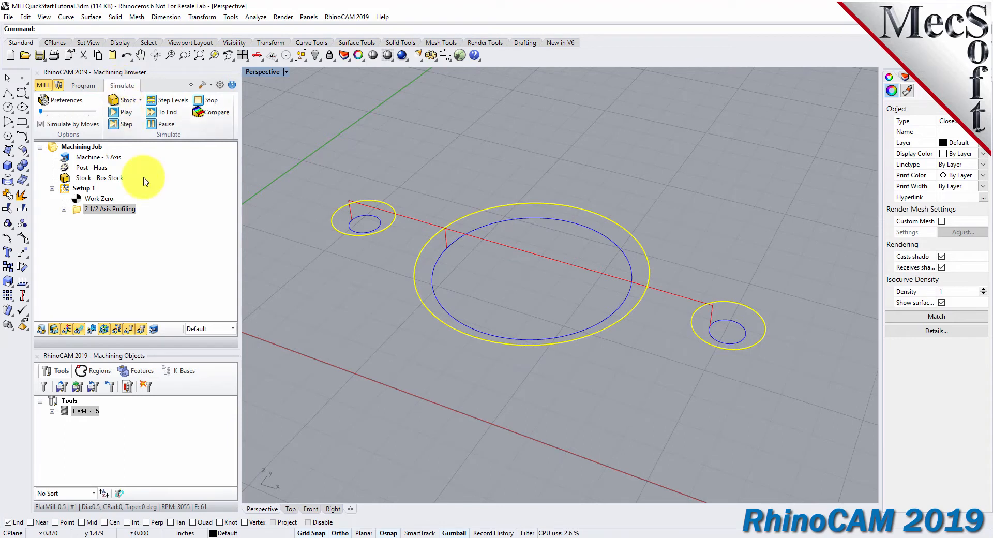
{"action": "left_click", "coordinate": [272, 251]}
{"action": "left_click", "coordinate": [79, 101]}
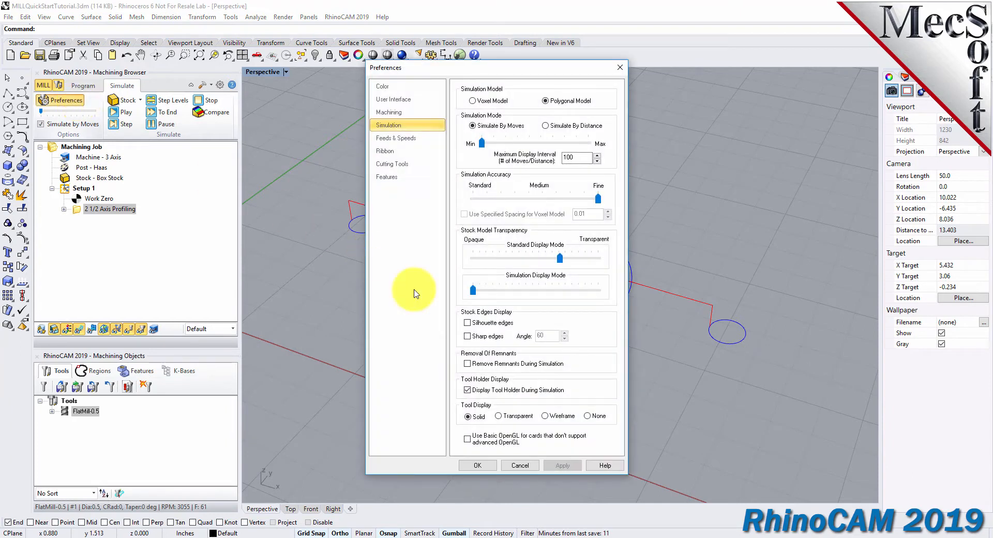
{"action": "left_click", "coordinate": [514, 464]}
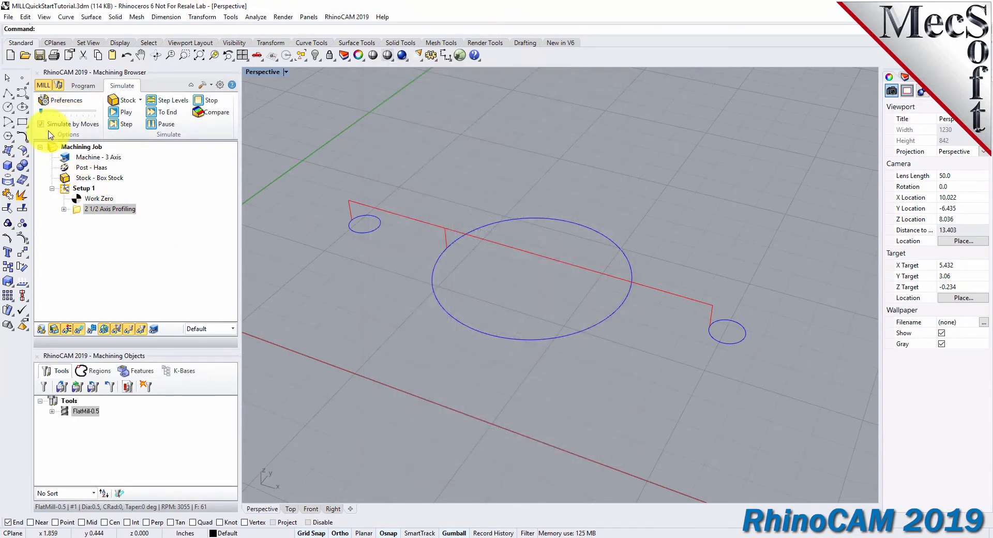
{"action": "mouse_move", "coordinate": [41, 112]}
{"action": "left_mouse_down"}
{"action": "mouse_move", "coordinate": [92, 112]}
{"action": "mouse_move", "coordinate": [47, 114]}
{"action": "left_mouse_up"}
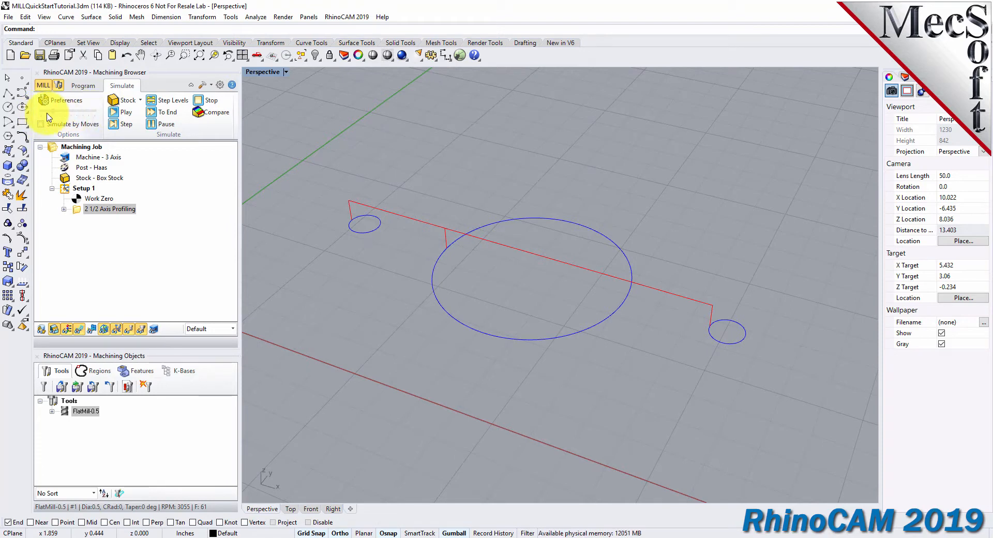
{"action": "left_click", "coordinate": [126, 113]}
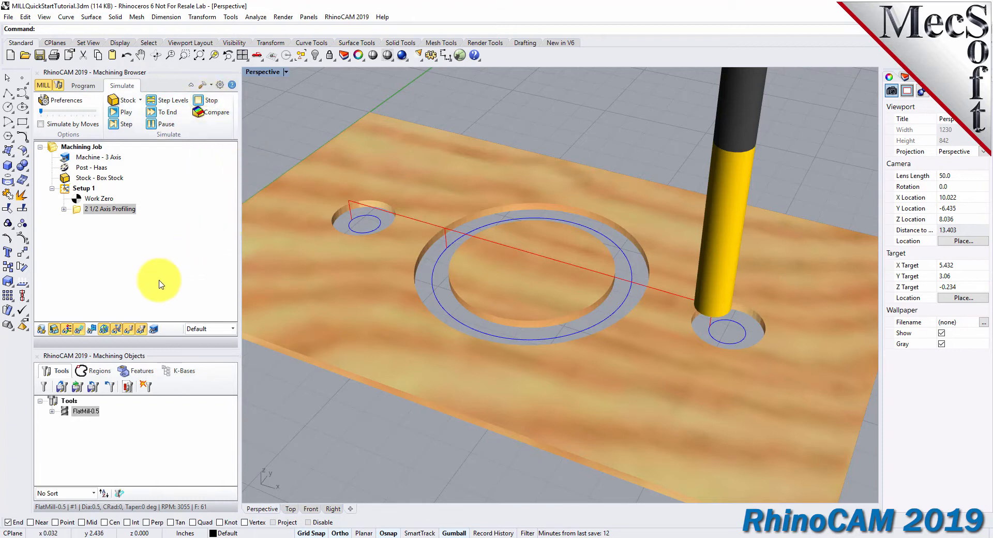
Step: Toggle the toolpath display and inspect the simulated stock and tool around the three holes
{"action": "left_click", "coordinate": [66, 331]}
{"action": "left_click", "coordinate": [66, 332]}
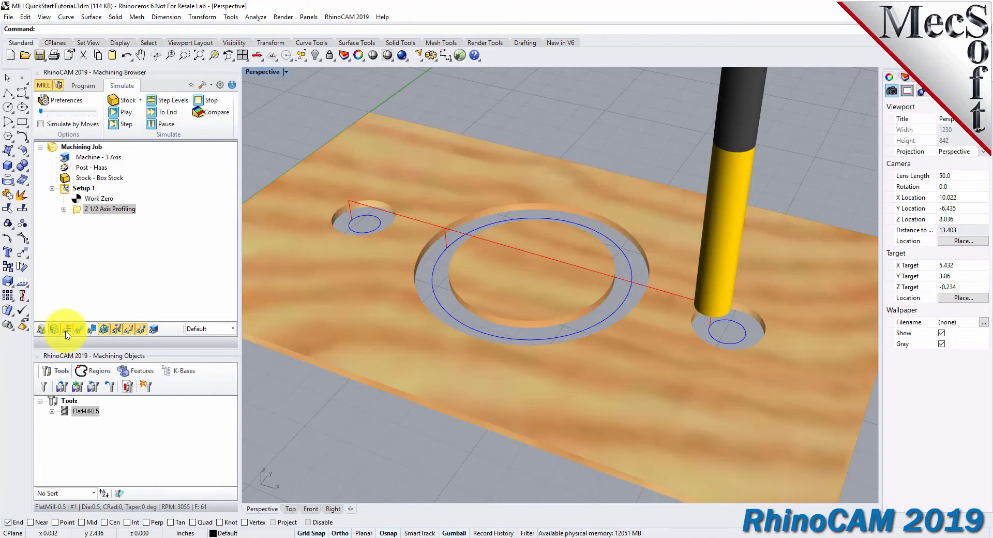
{"action": "left_click", "coordinate": [66, 331]}
{"action": "left_click", "coordinate": [67, 331]}
{"action": "right_click_drag", "start_coordinate": [526, 381], "coordinate": [495, 392]}
{"action": "scroll", "coordinate": [512, 281], "scroll_direction": "up", "scroll_amount": 4}
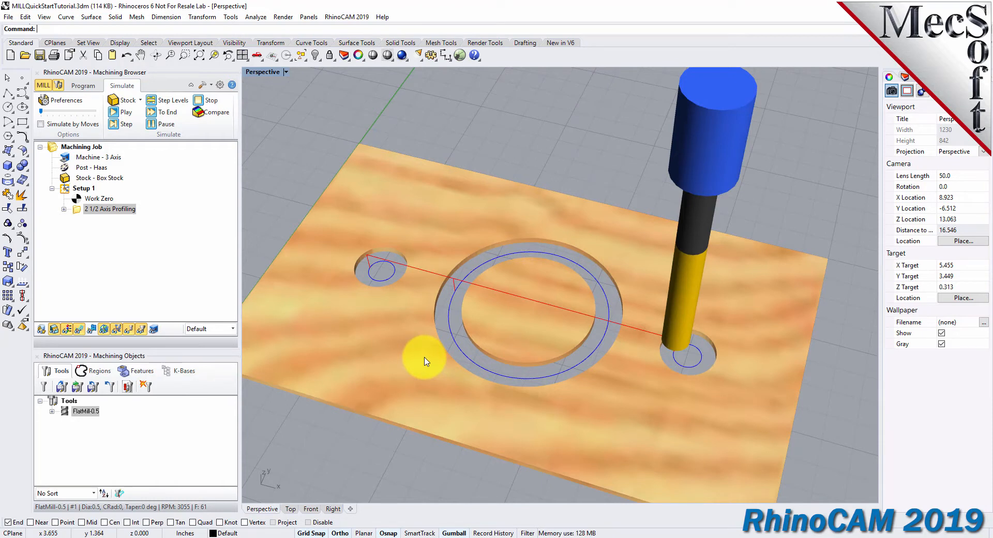
Step: Duplicate the 2 1/2 Axis Profiling operation within Setup 1 by copying and pasting it
{"action": "left_click", "coordinate": [82, 86]}
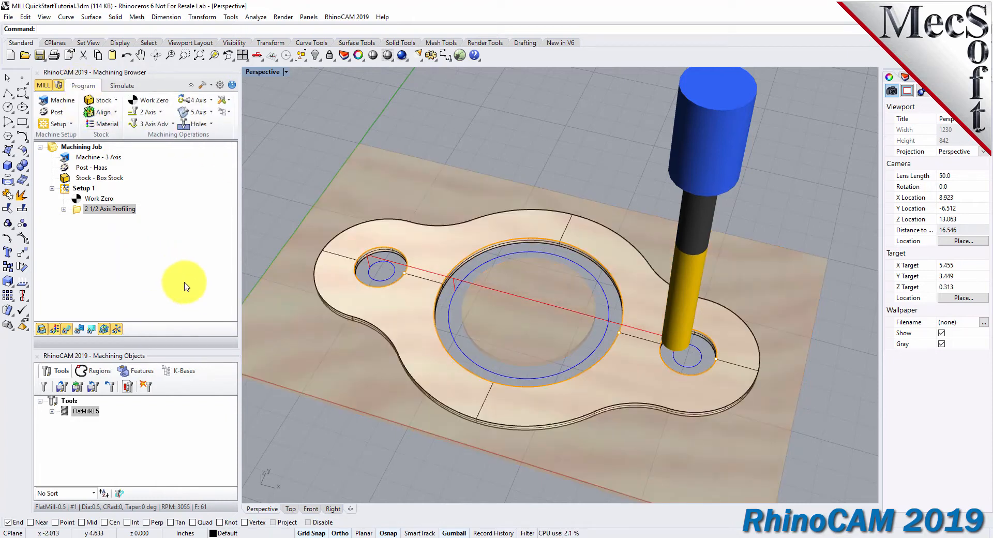
{"action": "left_click", "coordinate": [78, 210]}
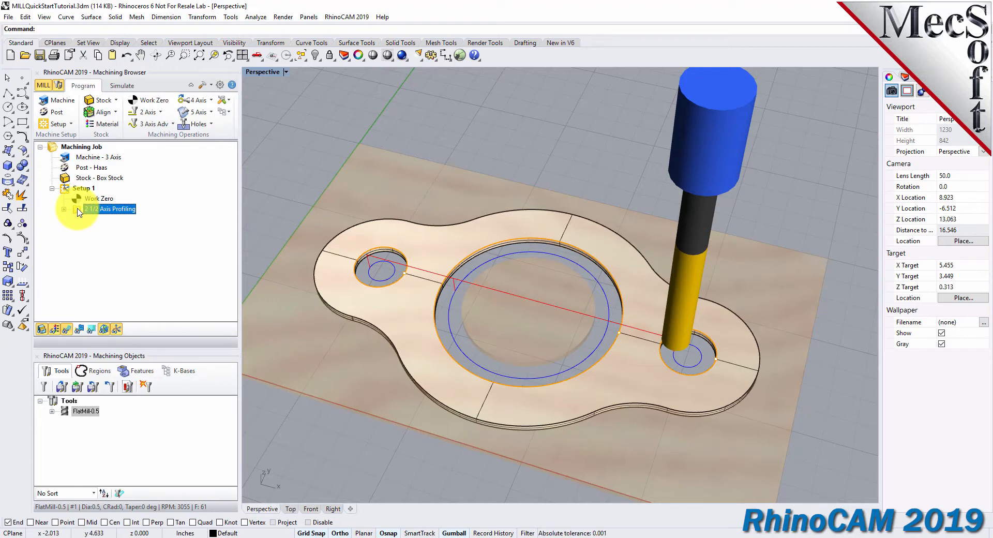
{"action": "right_click", "coordinate": [79, 214]}
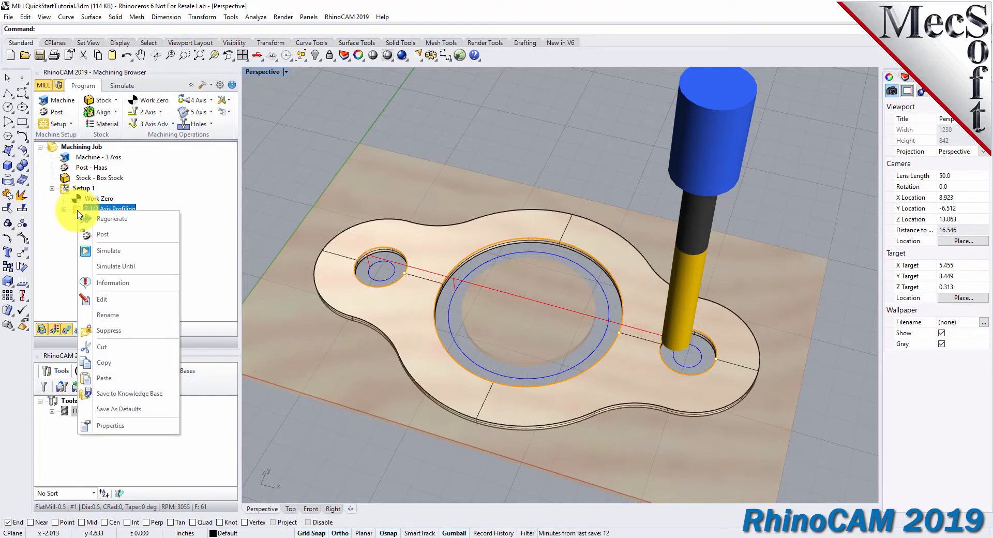
{"action": "left_click", "coordinate": [132, 362]}
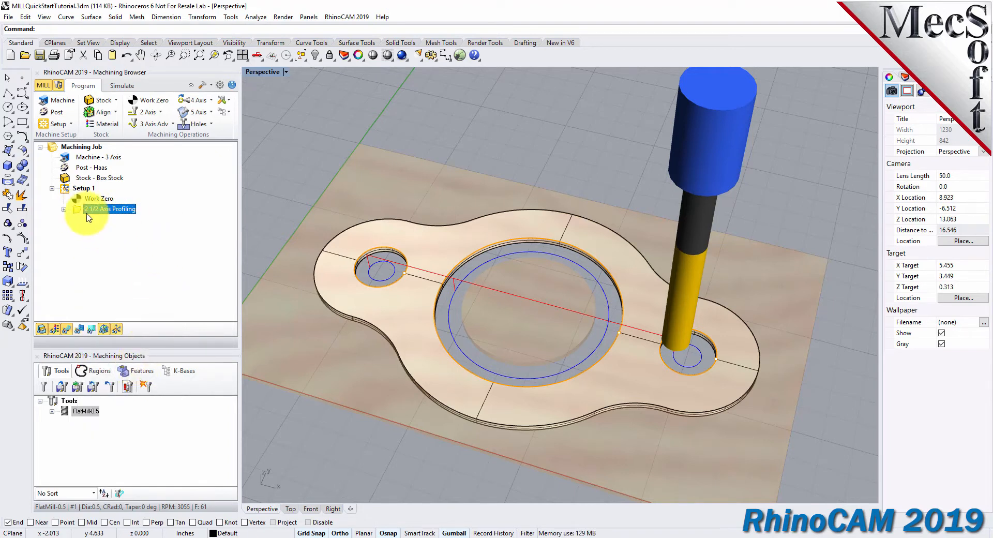
{"action": "right_click", "coordinate": [79, 212]}
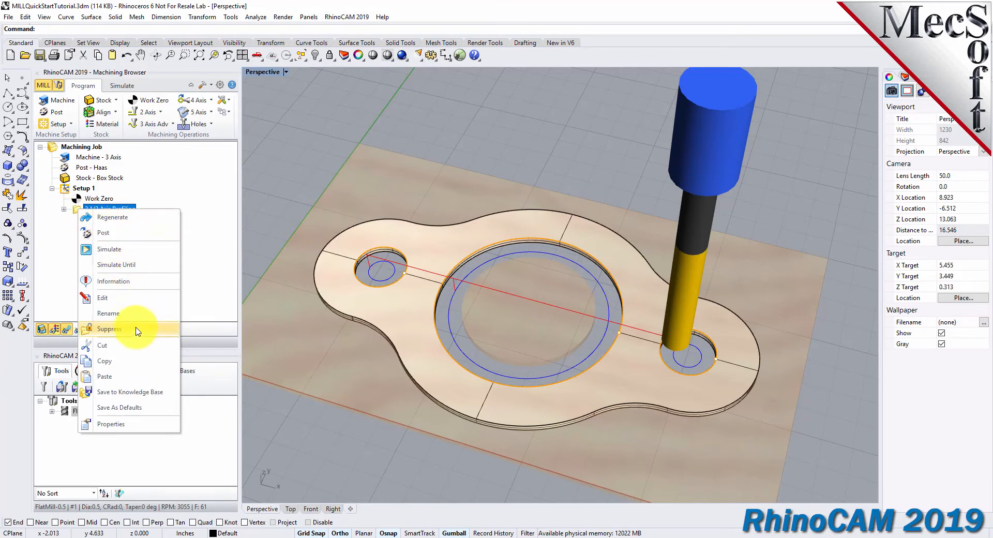
{"action": "left_click", "coordinate": [124, 381]}
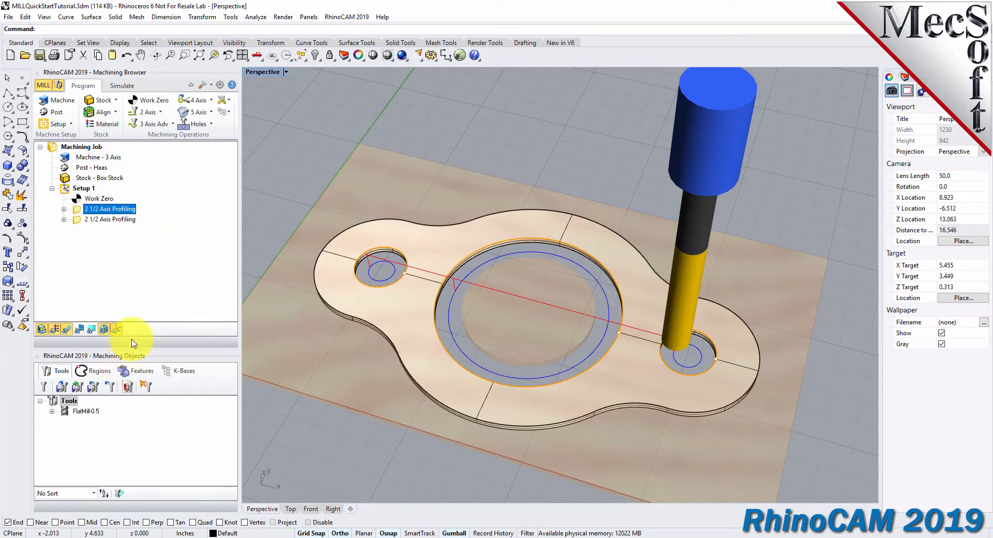
Step: In the second 2 1/2 Axis Profiling operation, replace all part regions with the part's outer top edge
{"action": "left_click", "coordinate": [80, 221]}
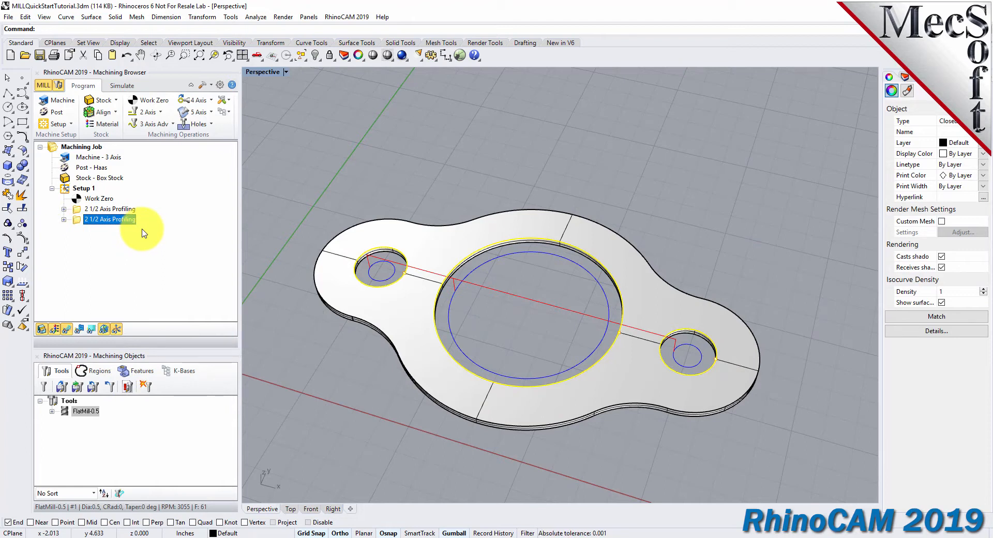
{"action": "right_click", "coordinate": [127, 219]}
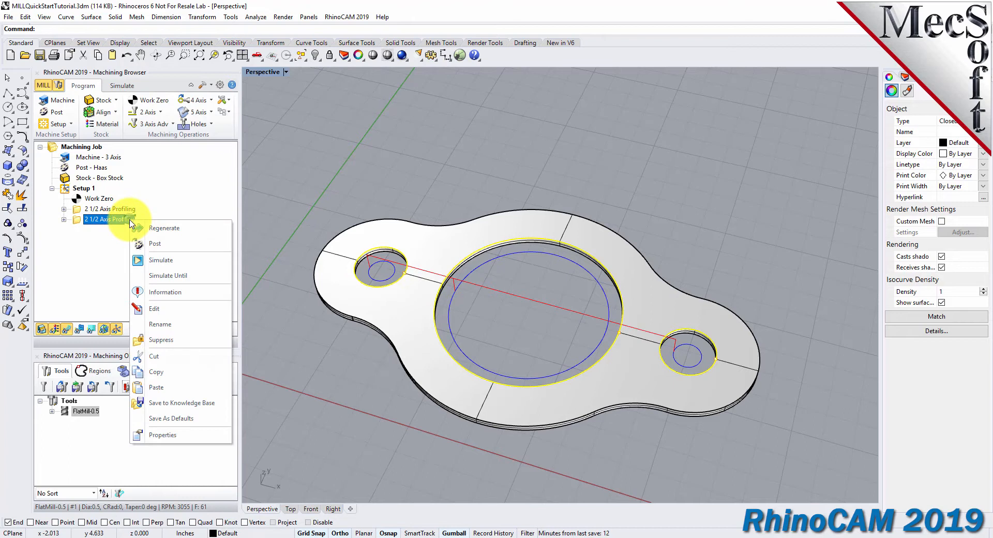
{"action": "left_click", "coordinate": [176, 310]}
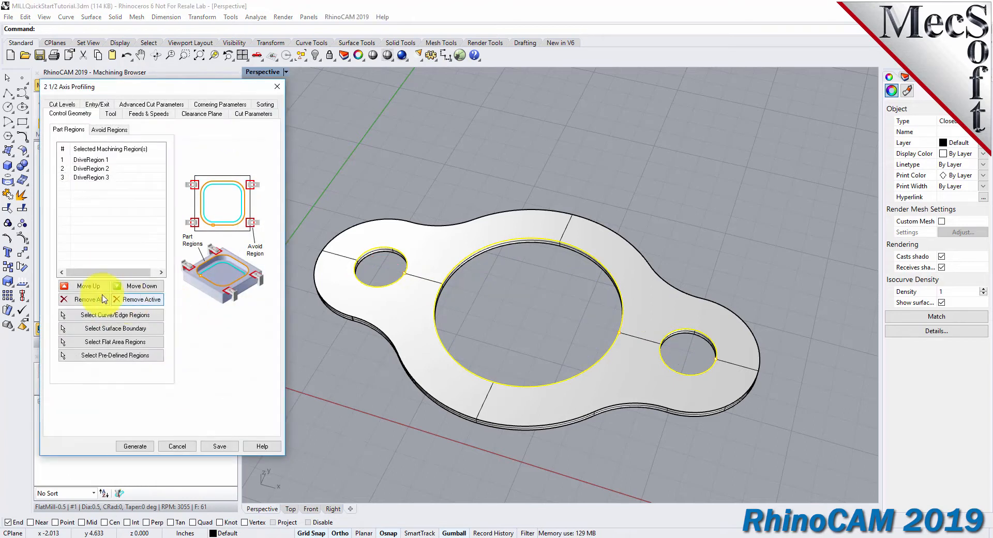
{"action": "left_click", "coordinate": [89, 300]}
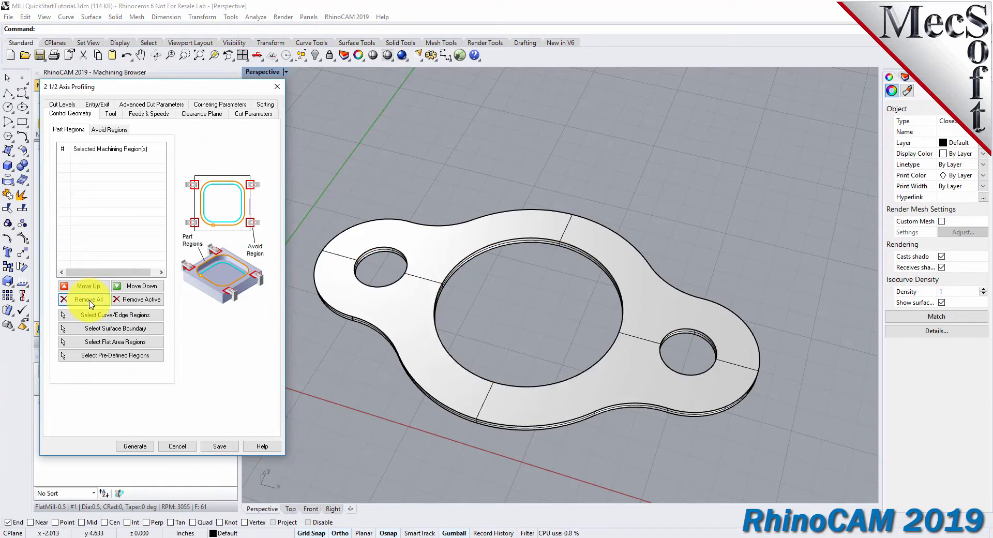
{"action": "left_click", "coordinate": [155, 315]}
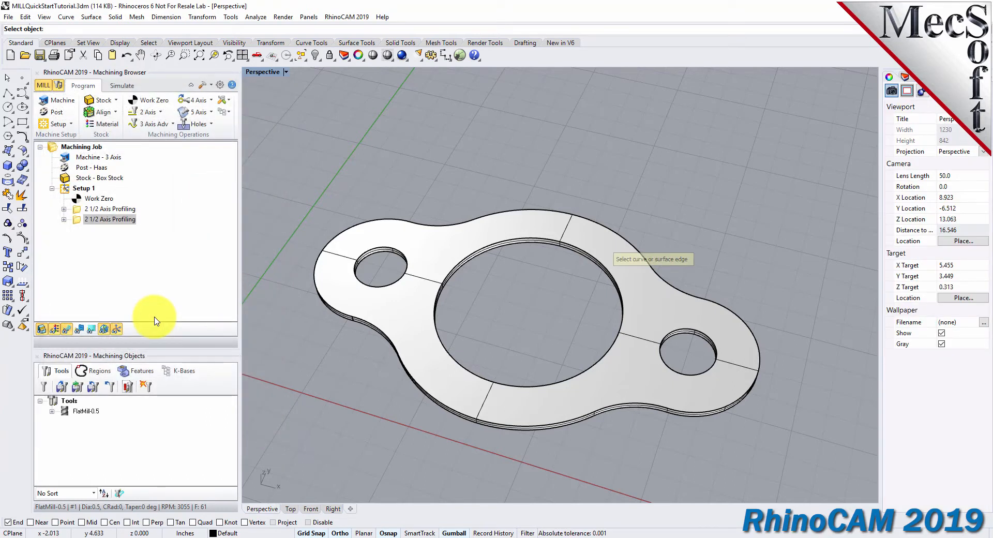
{"action": "left_click", "coordinate": [432, 229]}
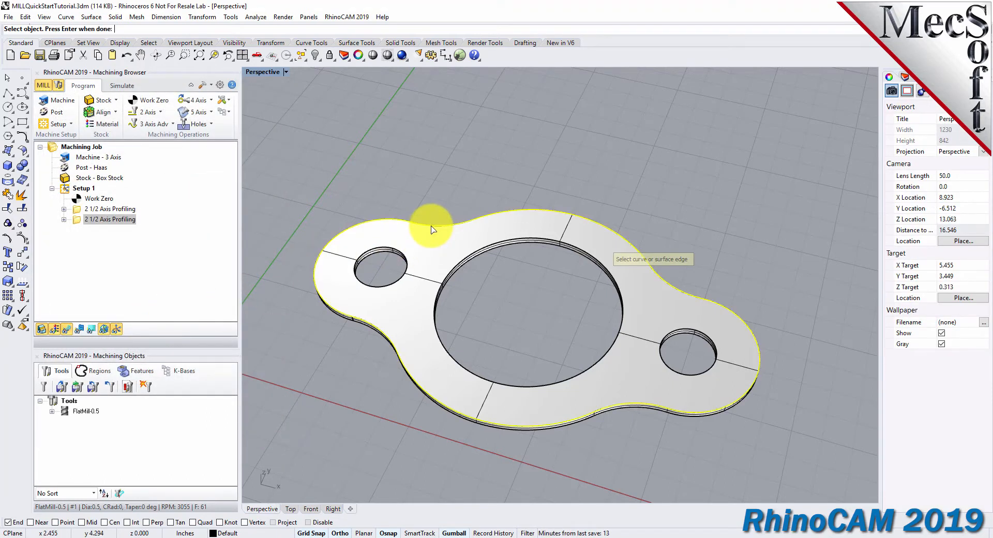
{"action": "right_click_drag", "start_coordinate": [498, 323], "coordinate": [494, 292]}
{"action": "key", "text": "Return"}
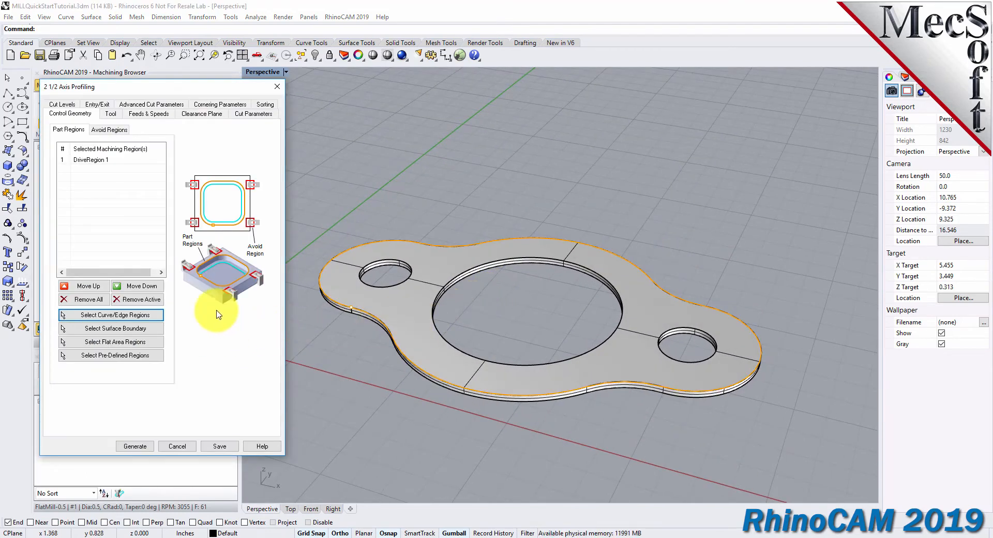
Step: Set the cut start side for closed curves to Outside and generate the outer profiling toolpath
{"action": "left_click", "coordinate": [246, 117]}
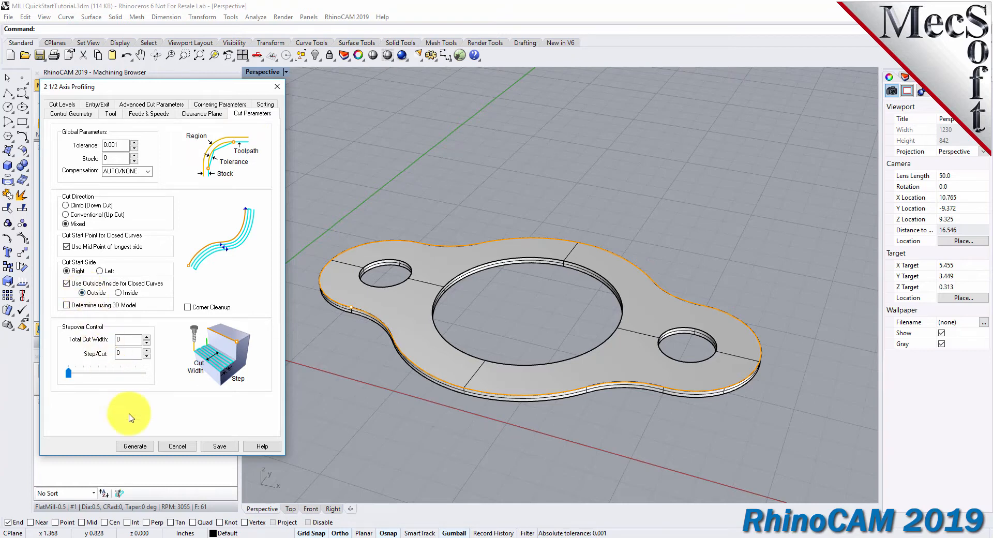
{"action": "left_click", "coordinate": [138, 448]}
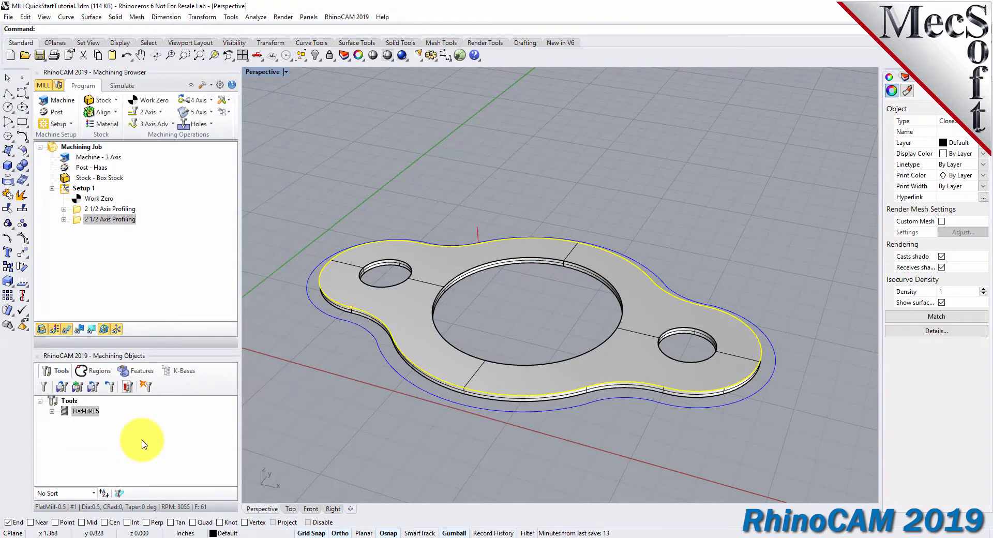
{"action": "right_click_drag", "start_coordinate": [451, 455], "coordinate": [524, 455]}
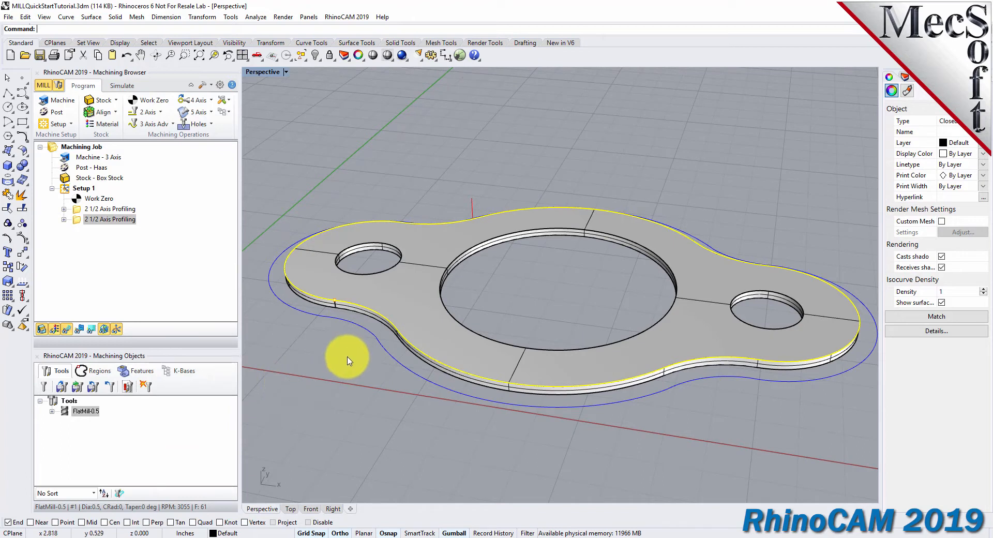
{"action": "right_click_drag", "start_coordinate": [383, 380], "coordinate": [368, 401]}
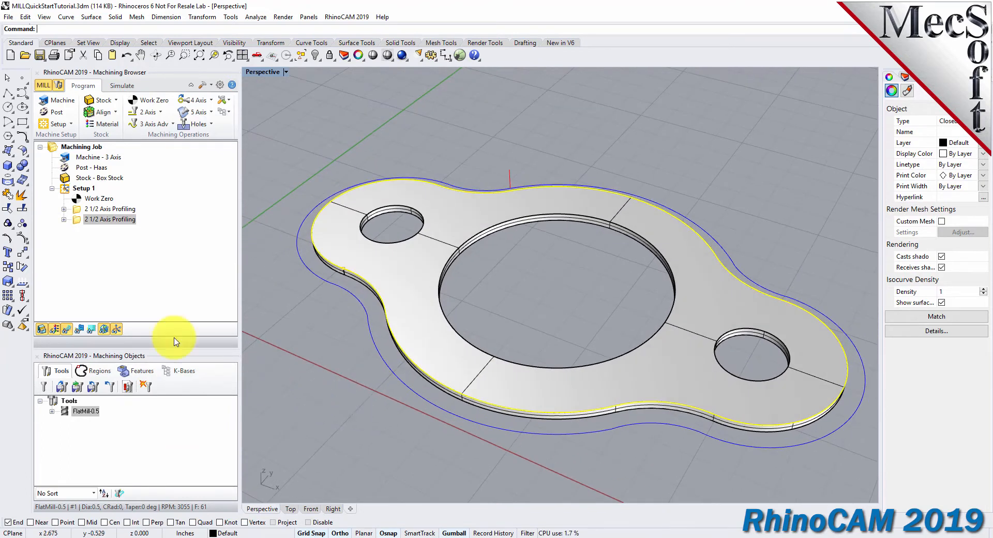
Step: Simulate the second 2 1/2 Axis Profiling operation and inspect the outer profile cut in the stock
{"action": "left_click", "coordinate": [77, 221]}
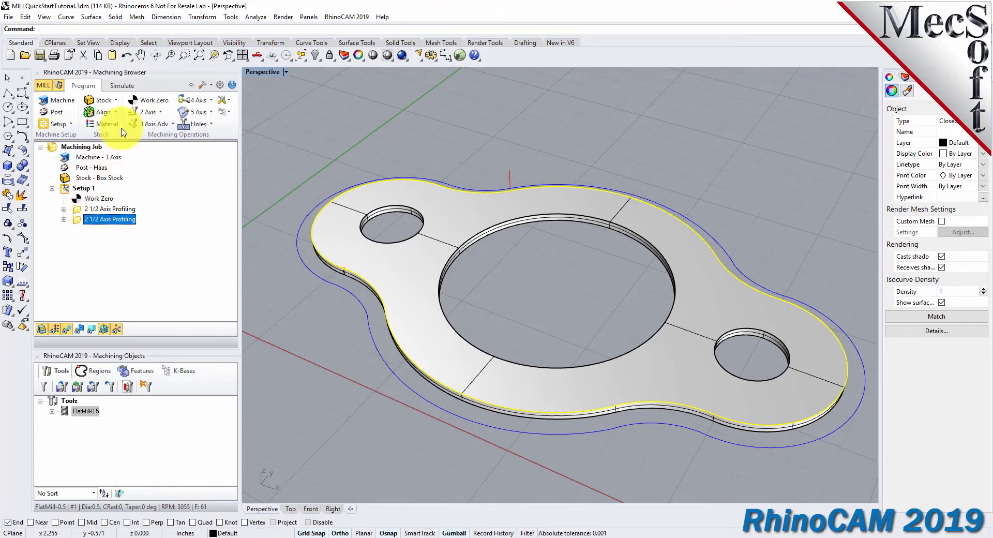
{"action": "left_click", "coordinate": [120, 86]}
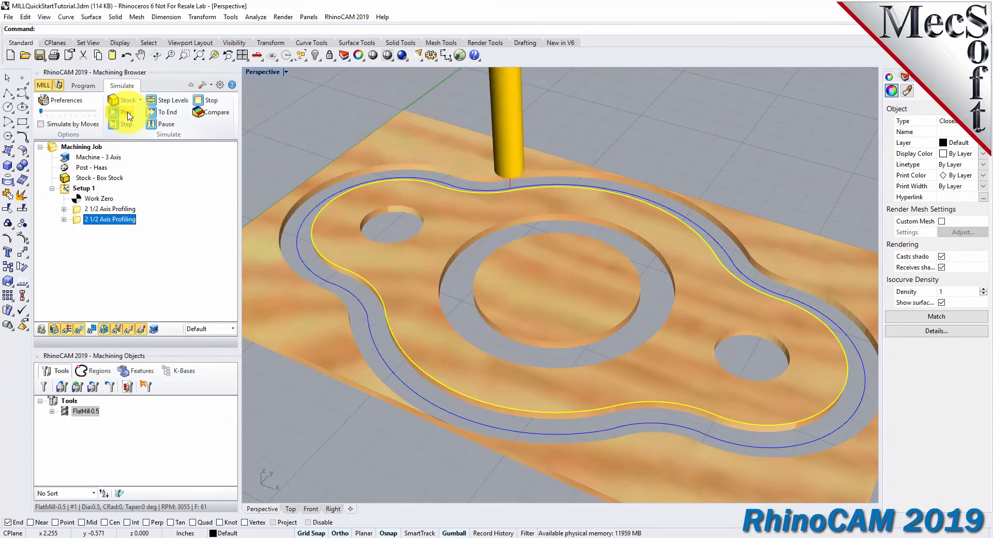
{"action": "right_click_drag", "start_coordinate": [549, 414], "coordinate": [549, 394]}
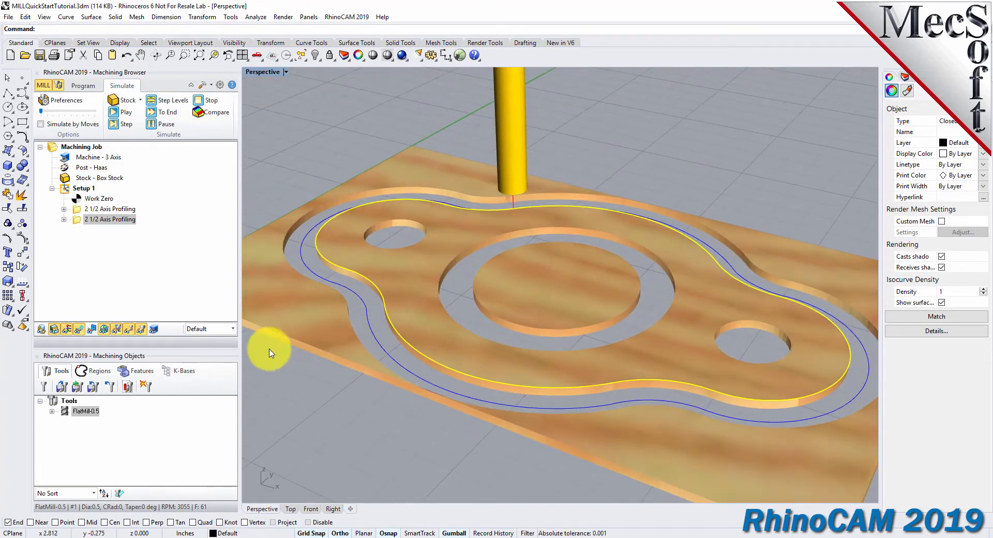
Step: Post-process Setup 1 with the Haas post to MILLQuickStartTutorial_Setup 1.nc, replacing the existing file
{"action": "left_click", "coordinate": [66, 189]}
{"action": "right_click", "coordinate": [65, 191]}
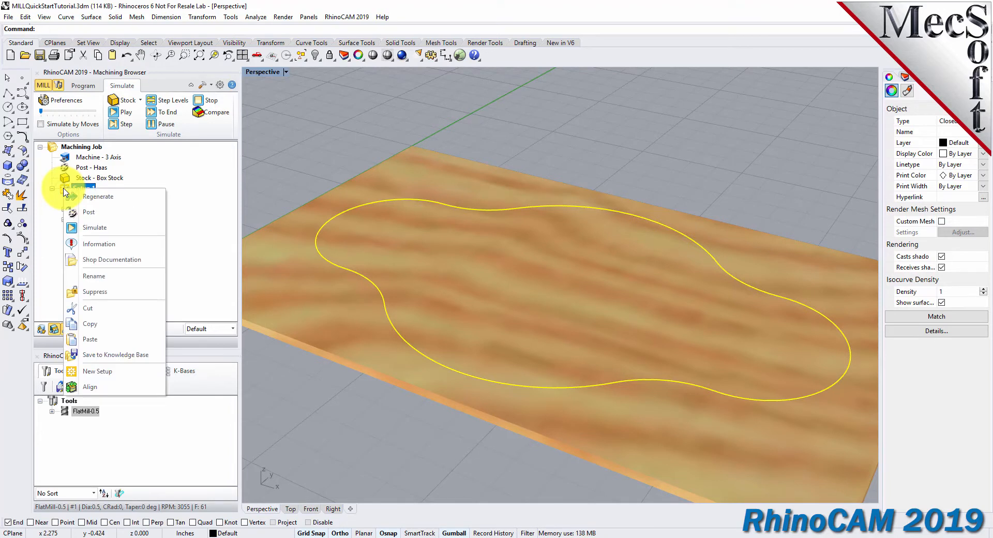
{"action": "left_click", "coordinate": [103, 213]}
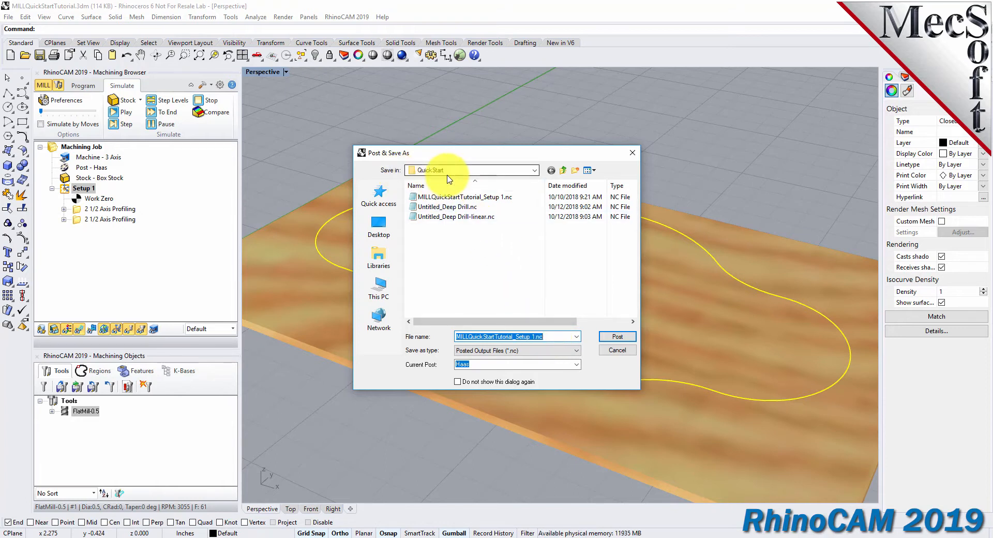
{"action": "left_click", "coordinate": [615, 337]}
{"action": "left_click", "coordinate": [521, 274]}
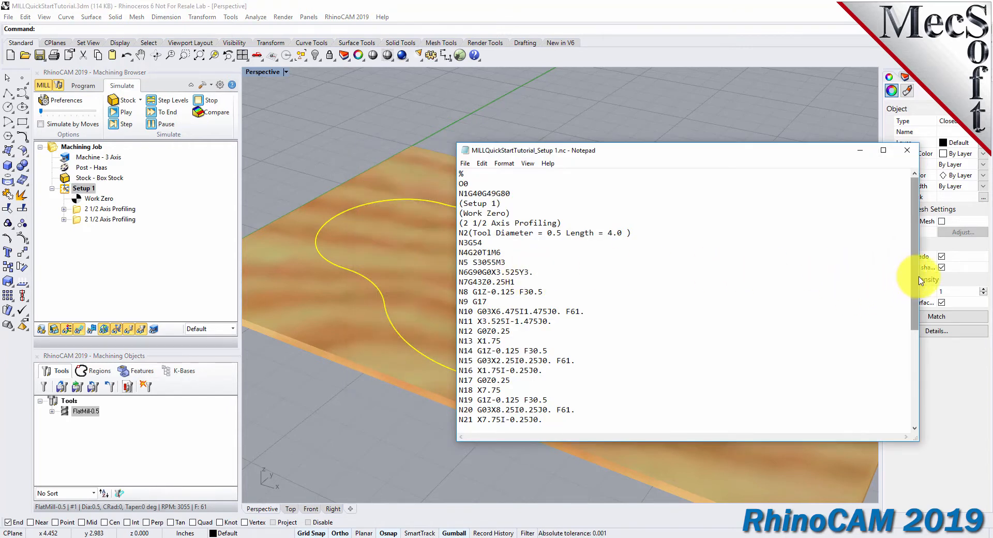
Step: Narrow the Notepad window, review the posted G-code, and close it
{"action": "left_click_drag", "start_coordinate": [919, 274], "coordinate": [677, 286]}
{"action": "left_click_drag", "start_coordinate": [675, 236], "coordinate": [675, 215]}
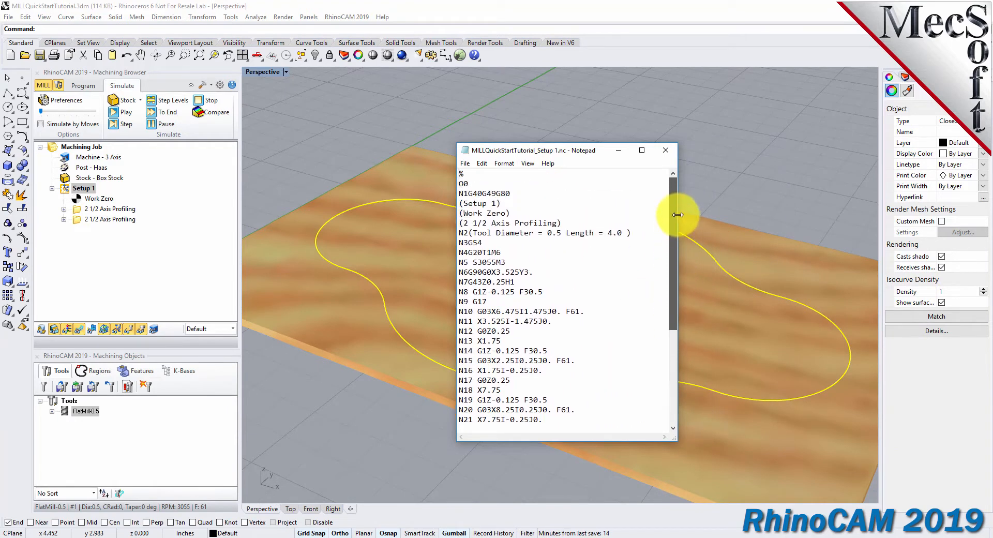
{"action": "left_click", "coordinate": [666, 150]}
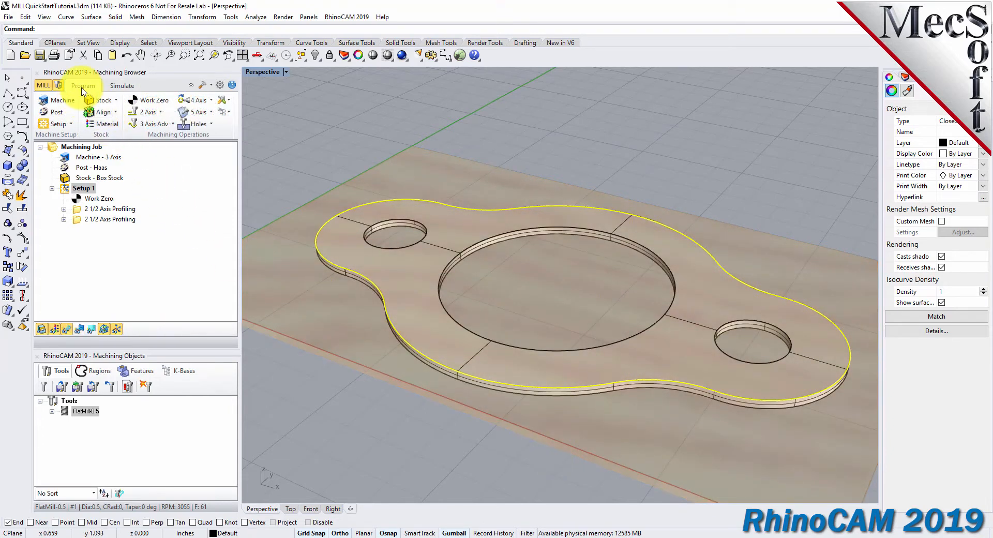
Step: Display the machining operations information for Setup 1 to review tools, cut feeds and machine times
{"action": "left_click", "coordinate": [66, 191]}
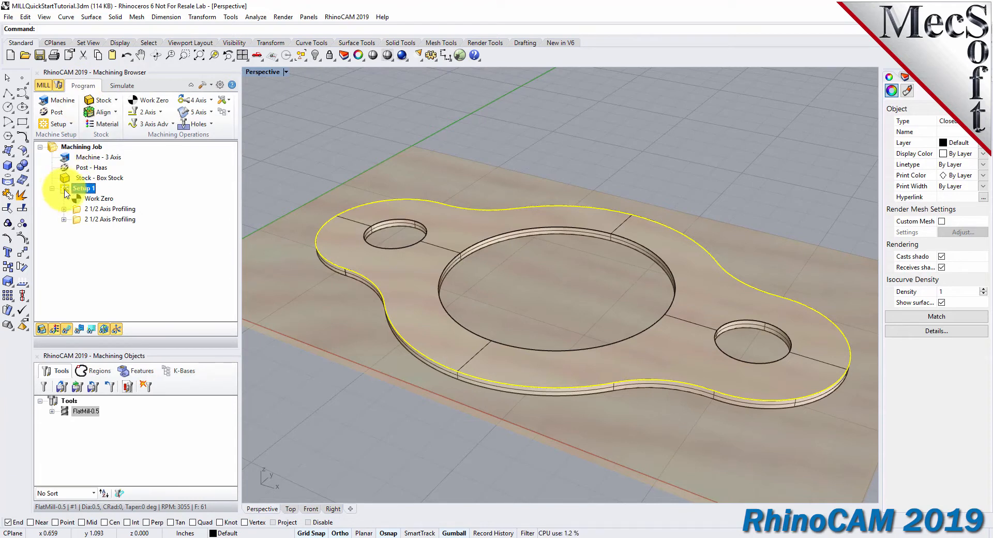
{"action": "right_click", "coordinate": [67, 192]}
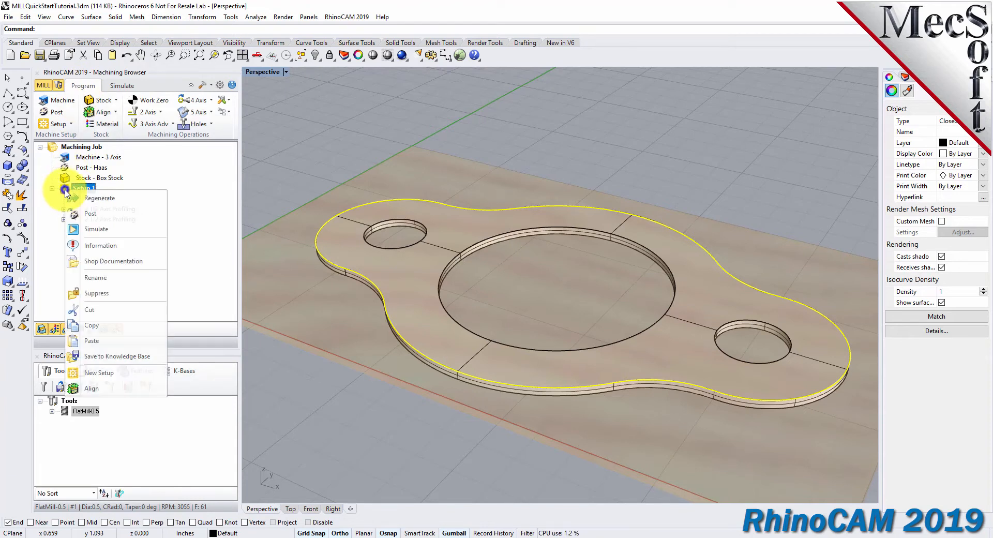
{"action": "left_click", "coordinate": [138, 248]}
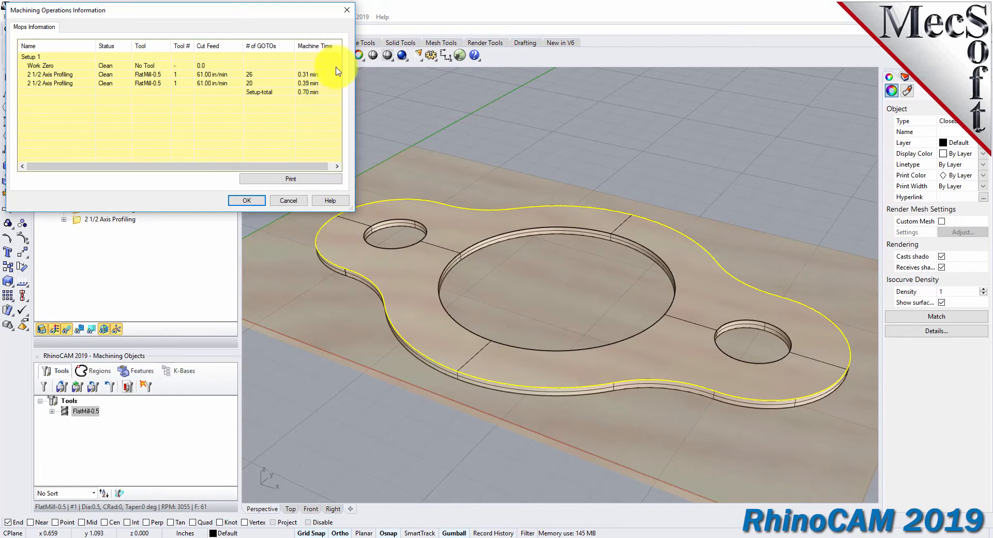
Step: Move the machining operations information clear of the browser, close it after review, and deselect the part geometry
{"action": "left_click_drag", "start_coordinate": [166, 10], "coordinate": [370, 151]}
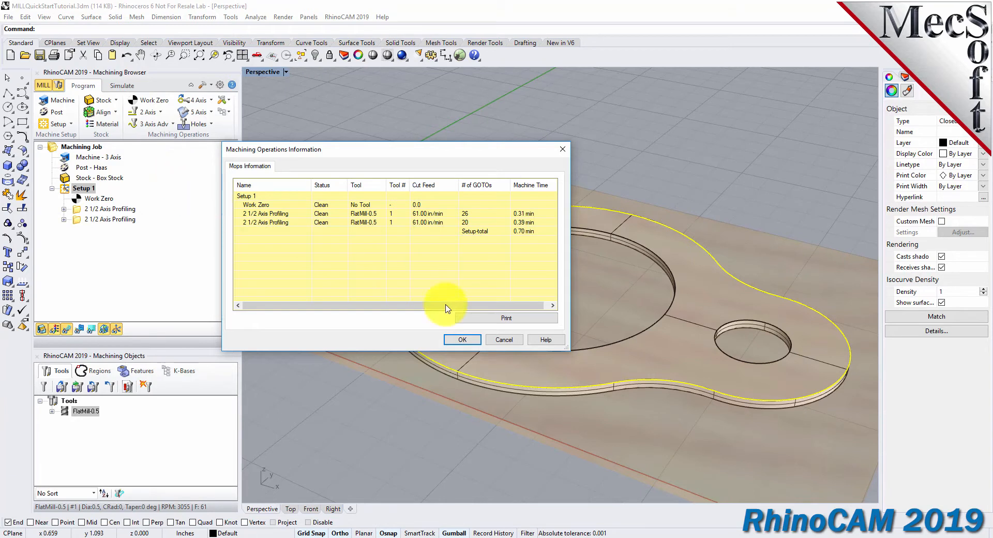
{"action": "left_click", "coordinate": [468, 340]}
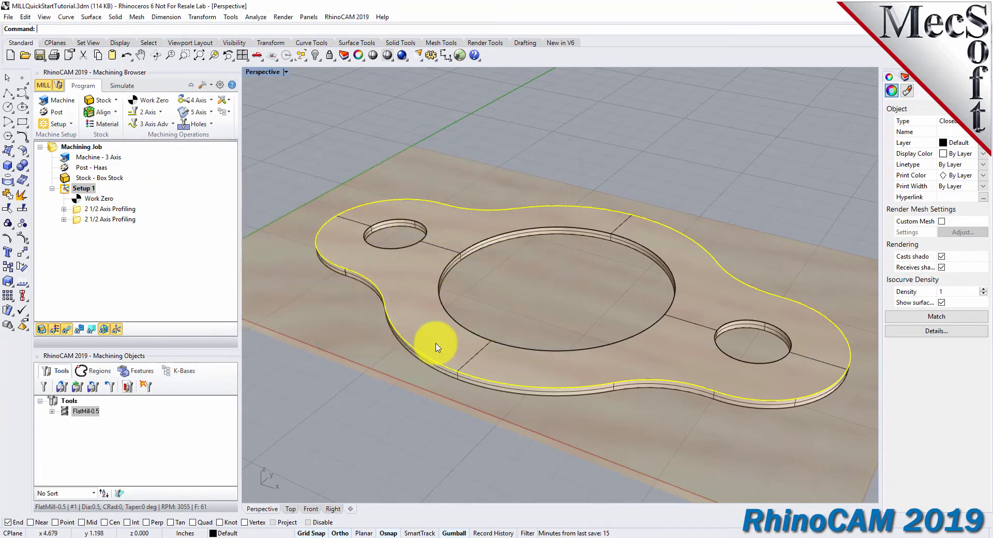
{"action": "left_click", "coordinate": [329, 312]}
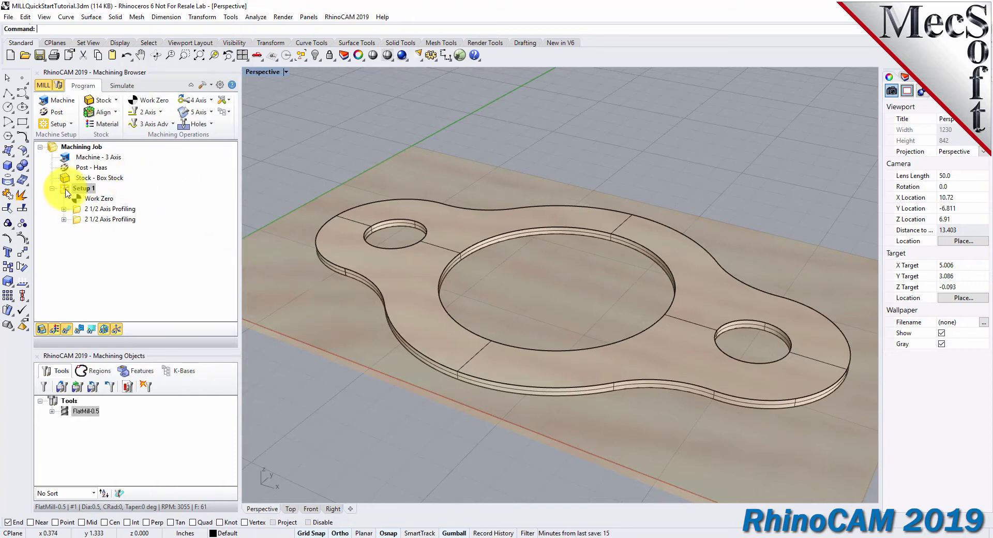
Step: Generate shop documentation for Setup 1 using the Template1 output template and save it as MILLQuickStartTutorial.htm
{"action": "left_click", "coordinate": [85, 189]}
{"action": "right_click", "coordinate": [84, 190]}
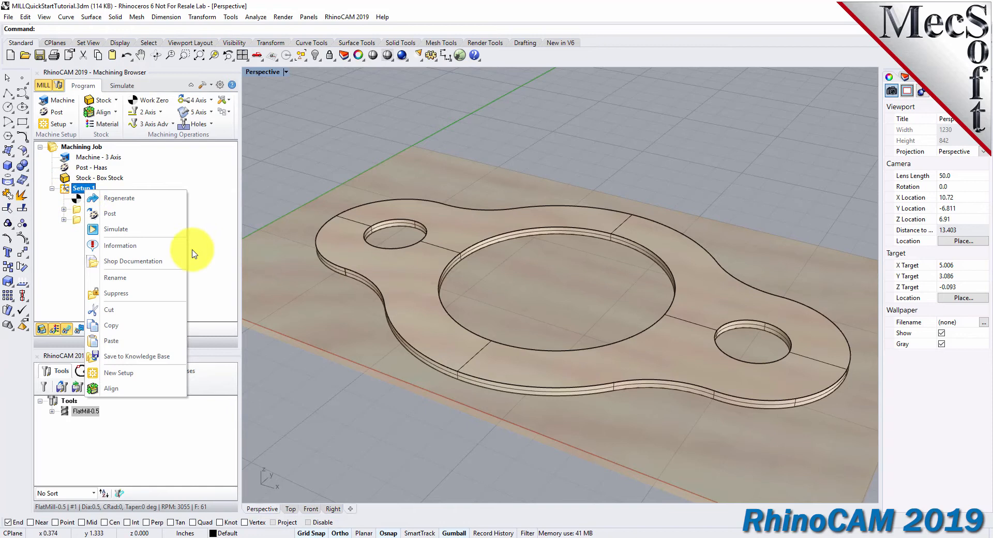
{"action": "left_click", "coordinate": [172, 265]}
{"action": "left_click", "coordinate": [569, 366]}
{"action": "left_click", "coordinate": [578, 365]}
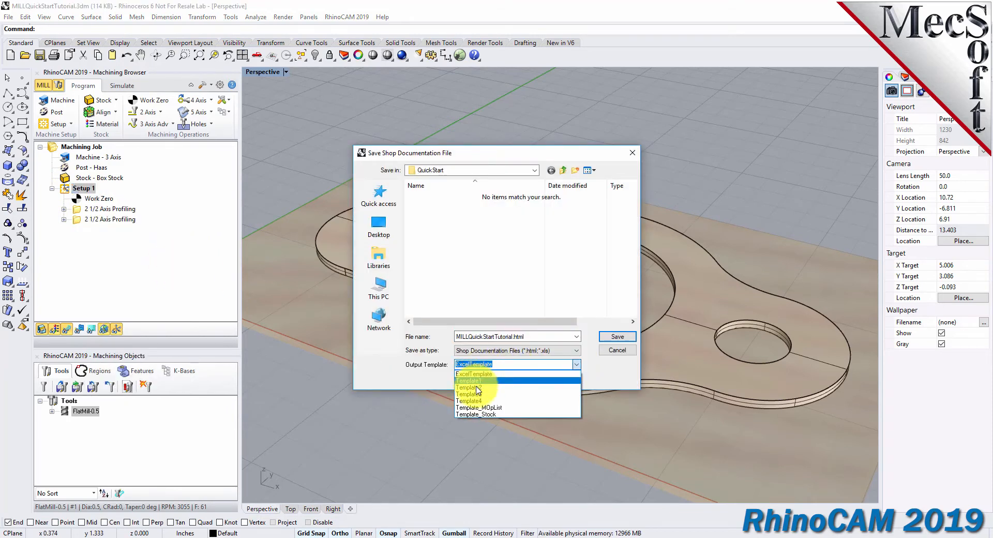
{"action": "left_click", "coordinate": [479, 384]}
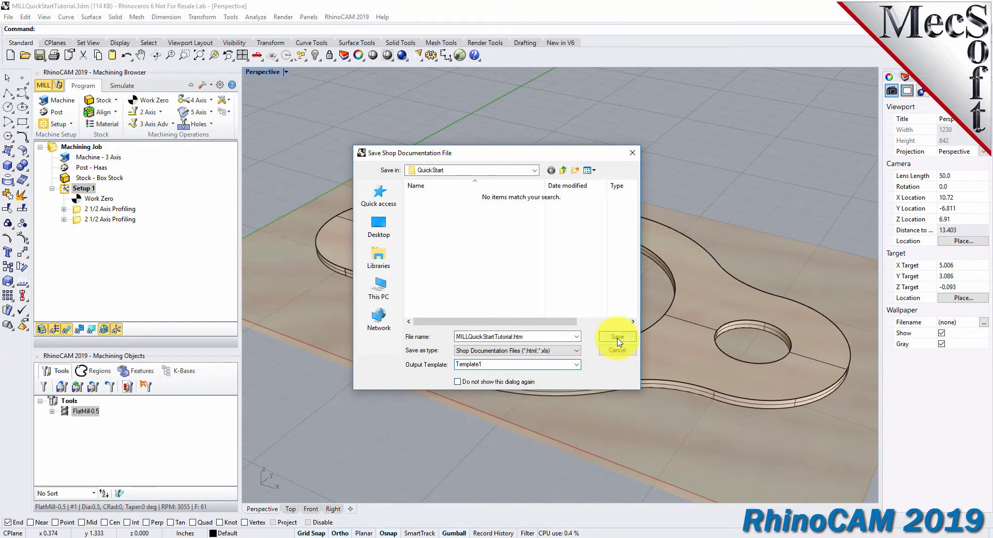
{"action": "left_click", "coordinate": [617, 337]}
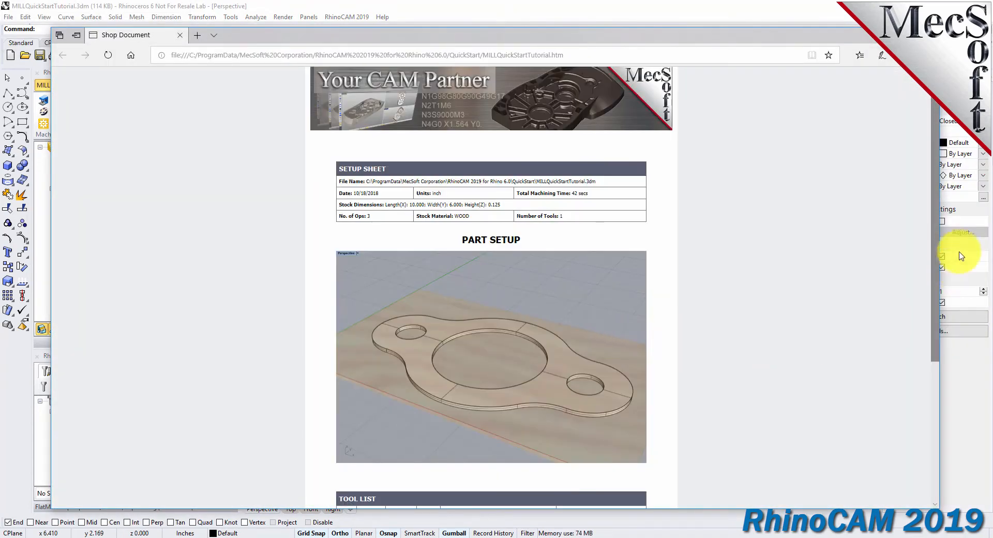
Step: Narrow the shop document window and review its setup sheet, stock dimensions, part setup image, tool list and machine operations list
{"action": "left_click_drag", "start_coordinate": [935, 195], "coordinate": [932, 287]}
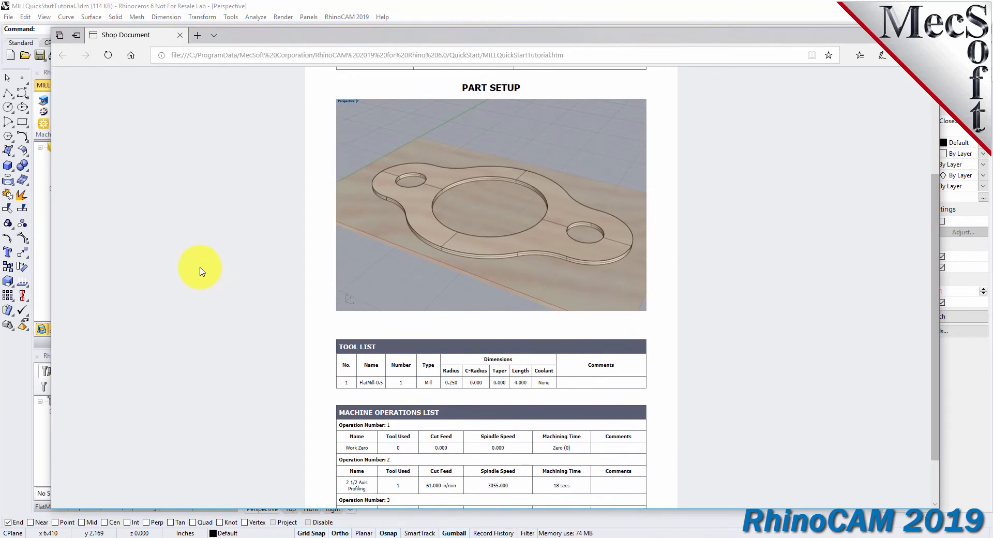
{"action": "left_click_drag", "start_coordinate": [51, 250], "coordinate": [413, 253]}
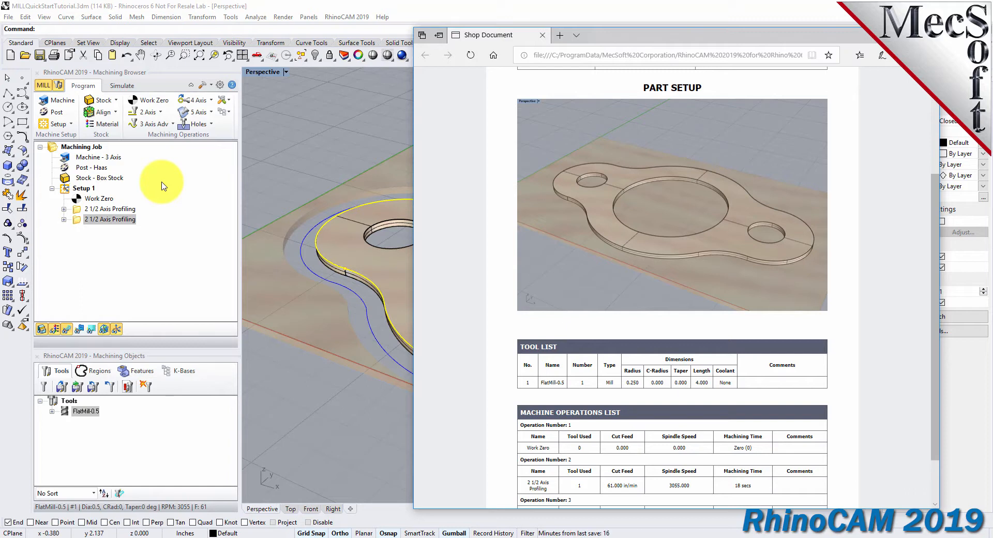
{"action": "scroll", "coordinate": [595, 274], "scroll_direction": "down", "scroll_amount": 2}
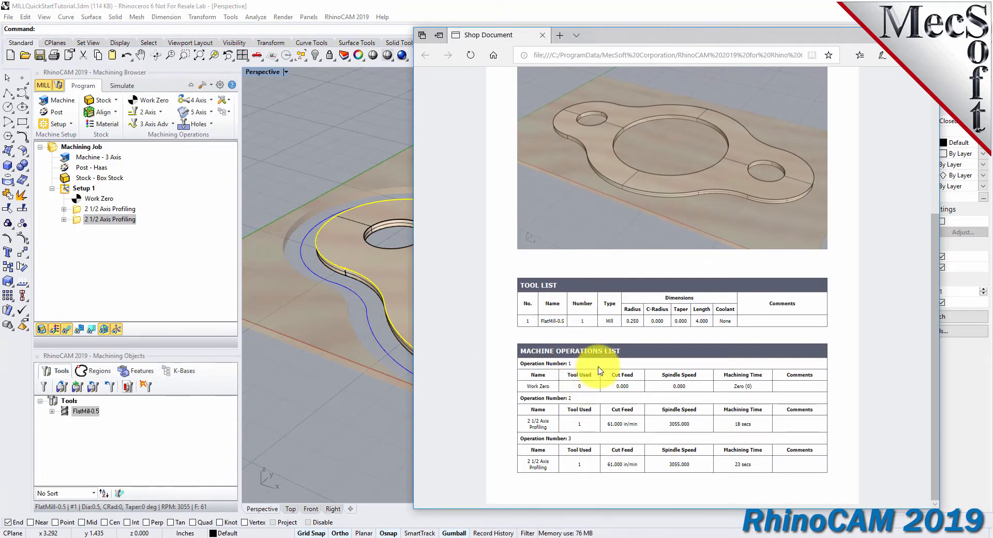
{"action": "scroll", "coordinate": [598, 369], "scroll_direction": "up", "scroll_amount": 5}
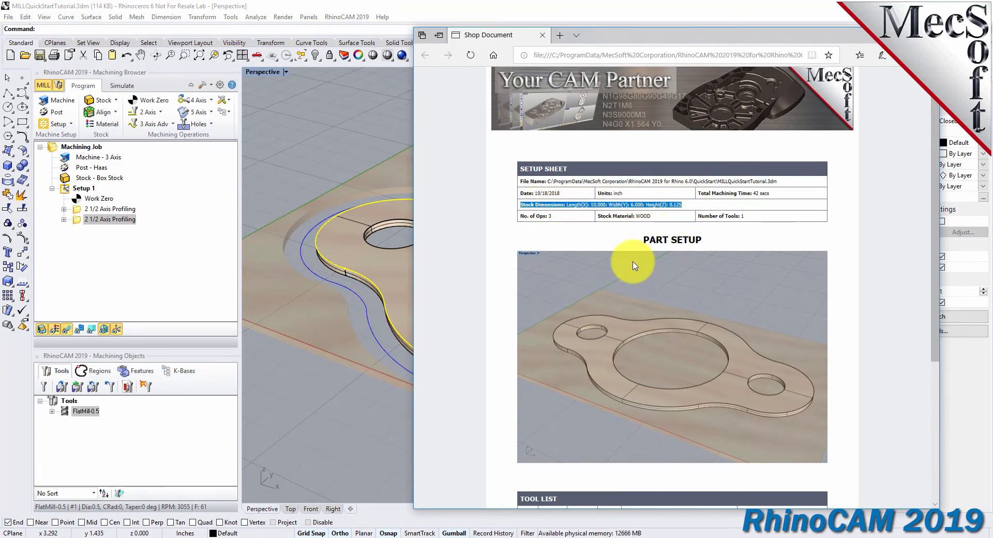
{"action": "scroll", "coordinate": [634, 266], "scroll_direction": "down", "scroll_amount": 4}
{"action": "left_click_drag", "start_coordinate": [519, 285], "coordinate": [557, 286]}
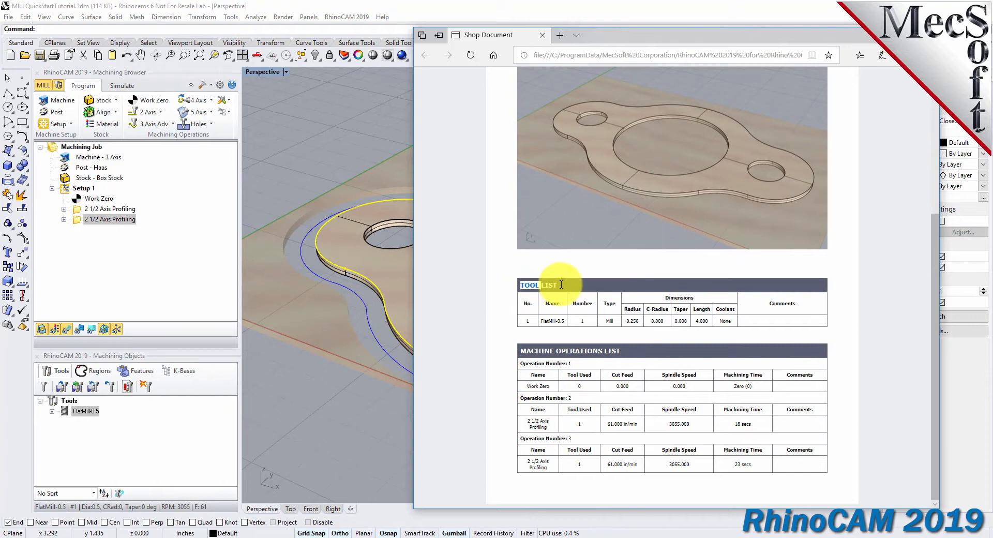
{"action": "left_click_drag", "start_coordinate": [519, 351], "coordinate": [621, 352]}
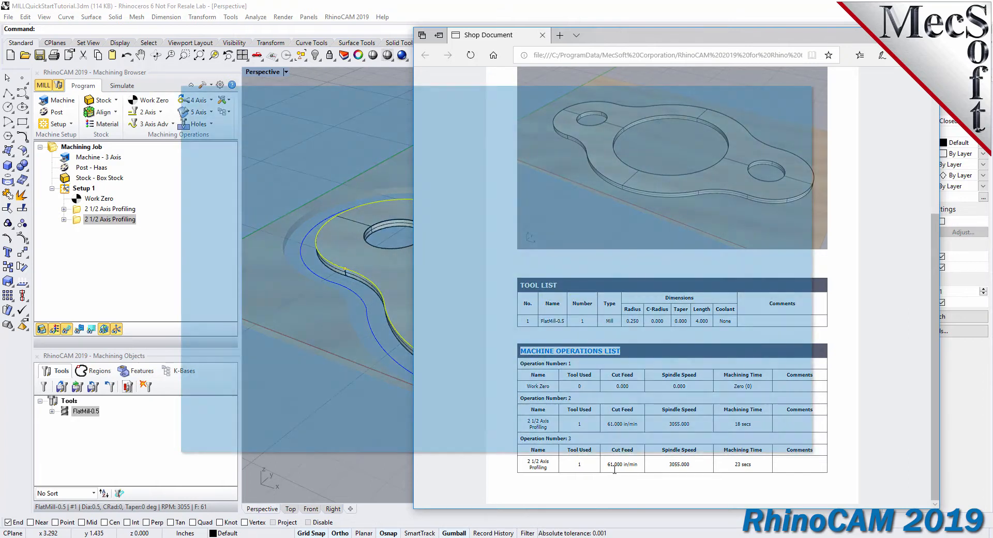